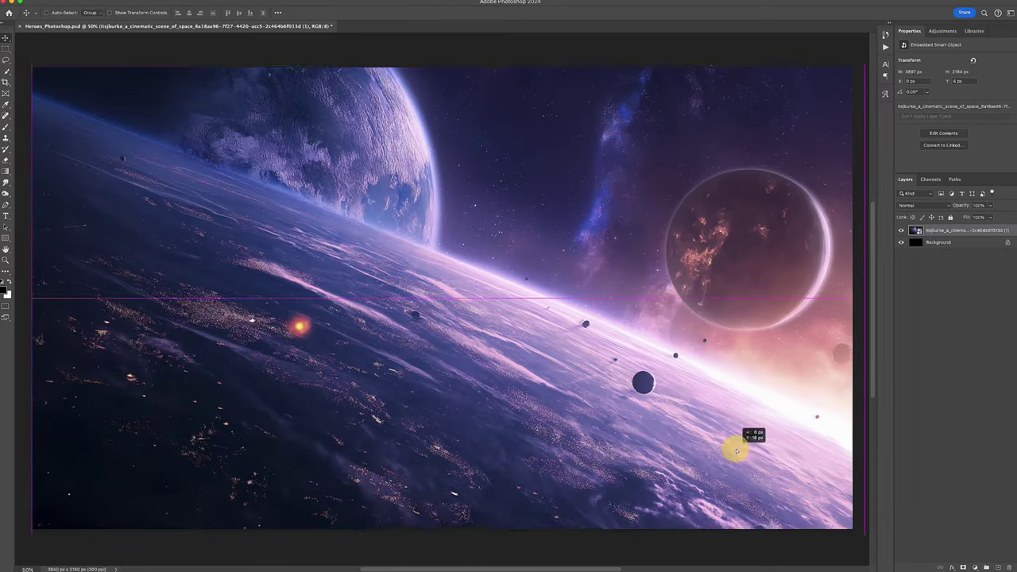
Align the placed space scene image flush with the canvas top at Y 0 px
left_click_drag(737, 452, 736, 450)
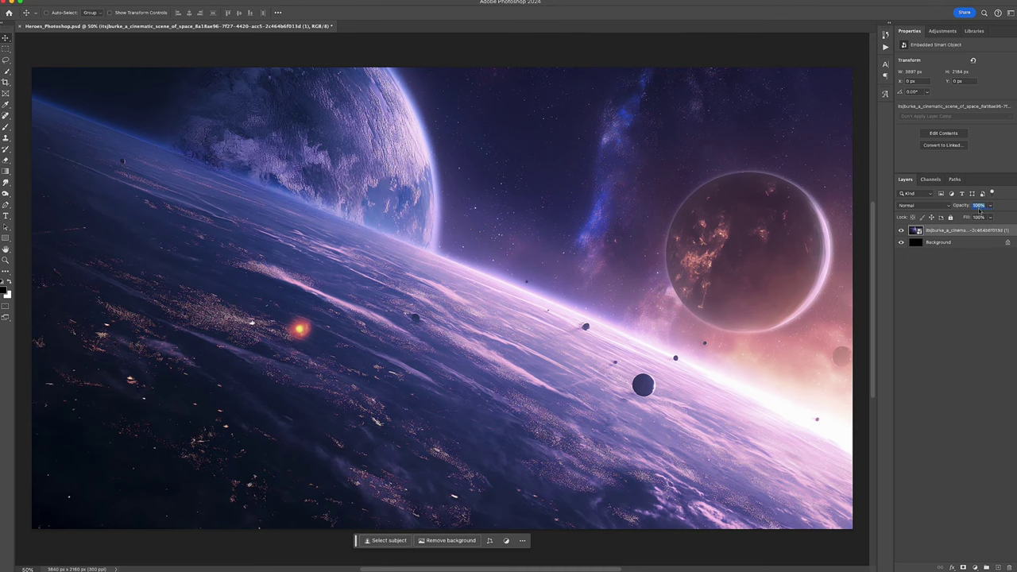
Set the space layer to 60% opacity, apply a 7 px Gaussian Blur, and add Hue/Saturation
type("60")
key("Return")
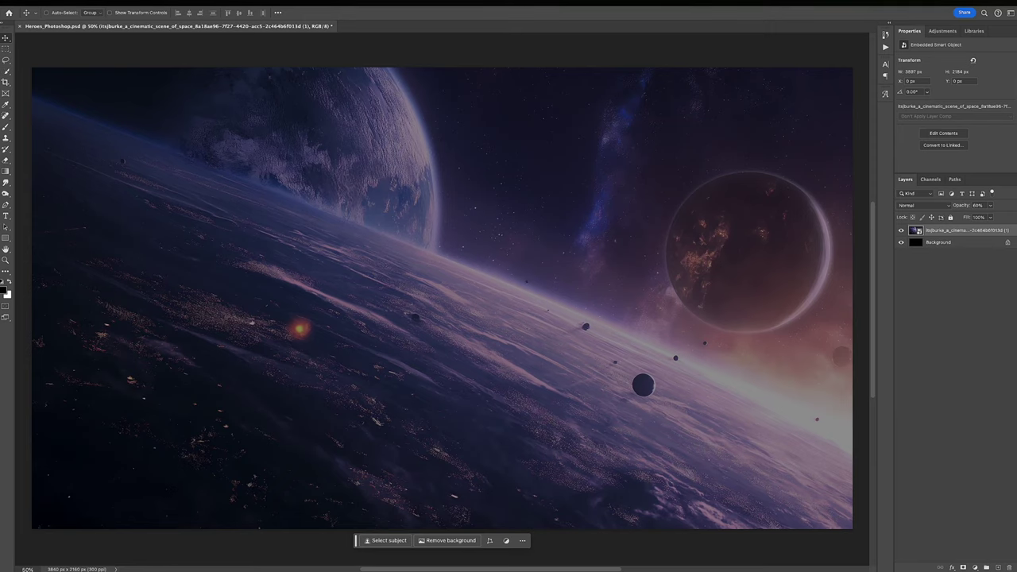
left_click_drag(647, 345, 652, 345)
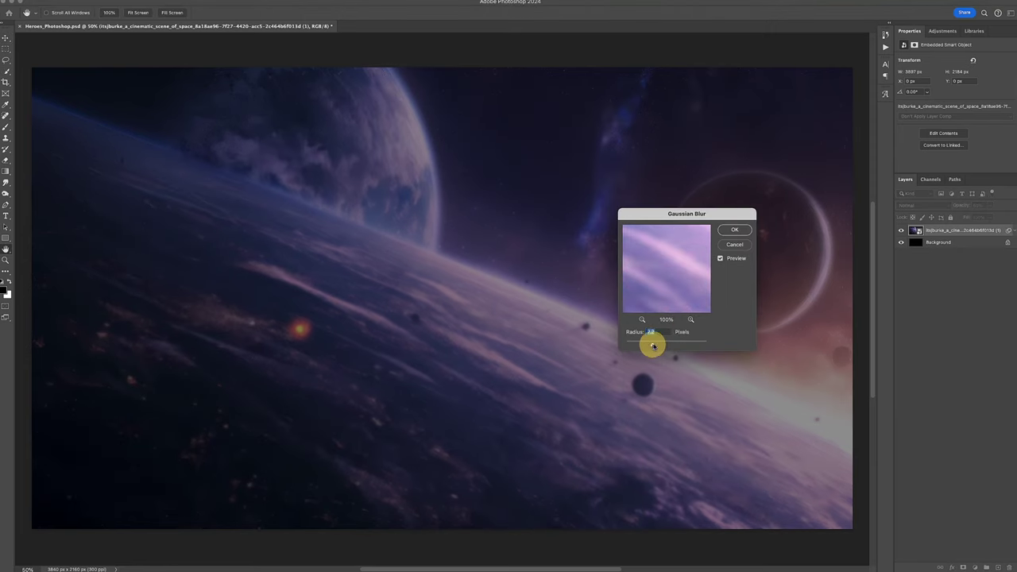
left_click(734, 229)
left_click(942, 31)
left_click(955, 108)
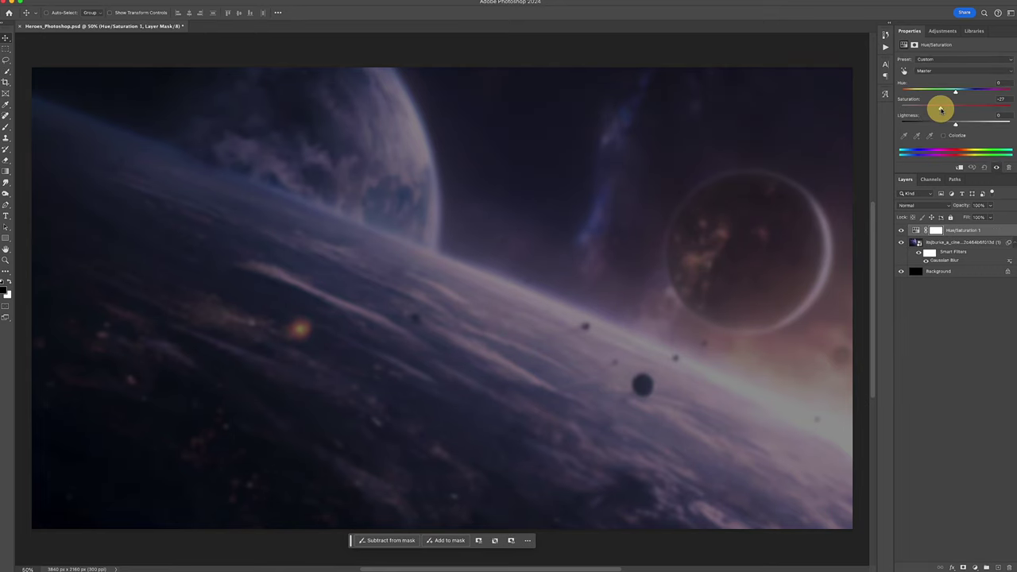
Add a Gradient Fill layer with a white stop that whitens the poster's bottom
left_click(975, 567)
left_click(989, 452)
left_click(707, 207)
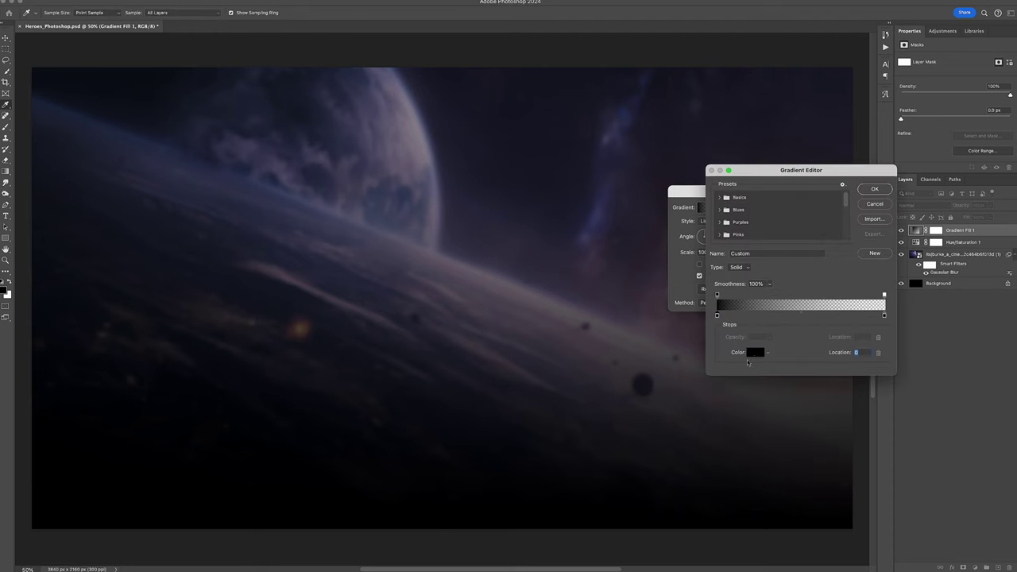
left_click(754, 352)
left_click(860, 392)
left_click(874, 189)
left_click(702, 210)
left_click(874, 189)
key("Return")
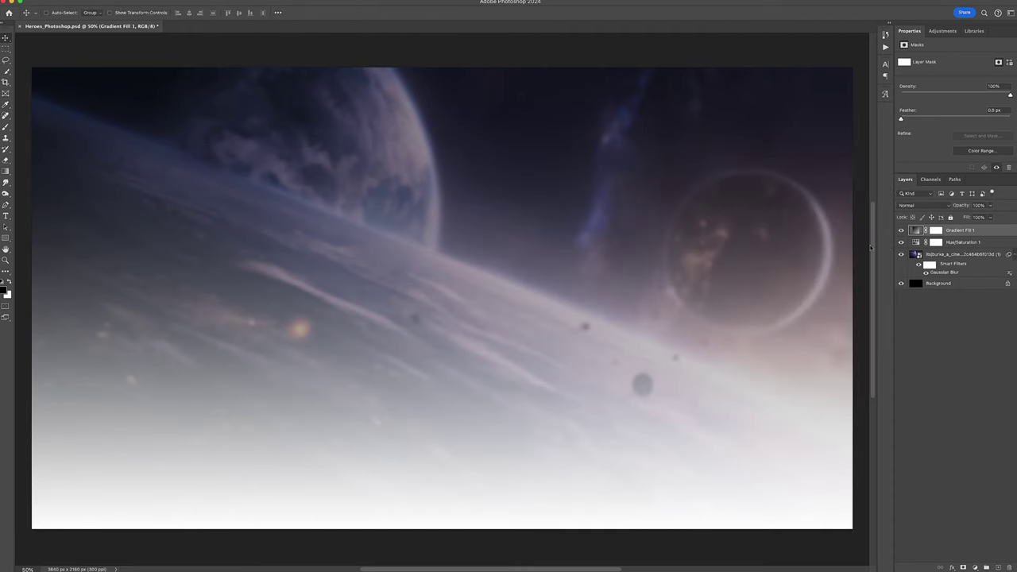
Paint a large soft pink (e56767) glow at the upper right on a new layer
left_click(6, 127)
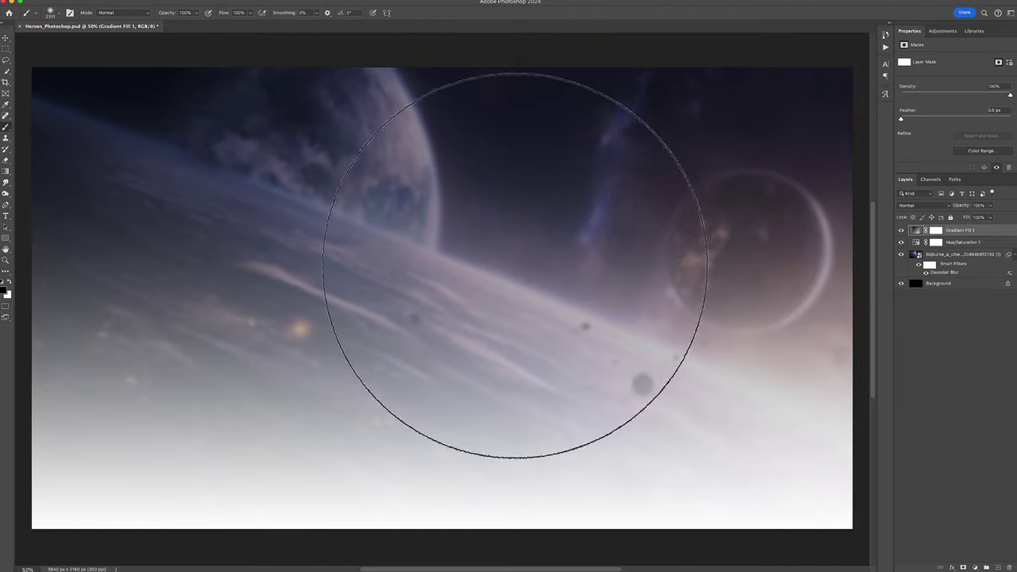
left_click(5, 288)
left_click(840, 280)
mouse_move(840, 249)
left_mouse_down()
mouse_move(622, 277)
mouse_move(620, 298)
left_mouse_up()
left_click(559, 309)
left_click(694, 294)
key("ctrl+shift+alt+n")
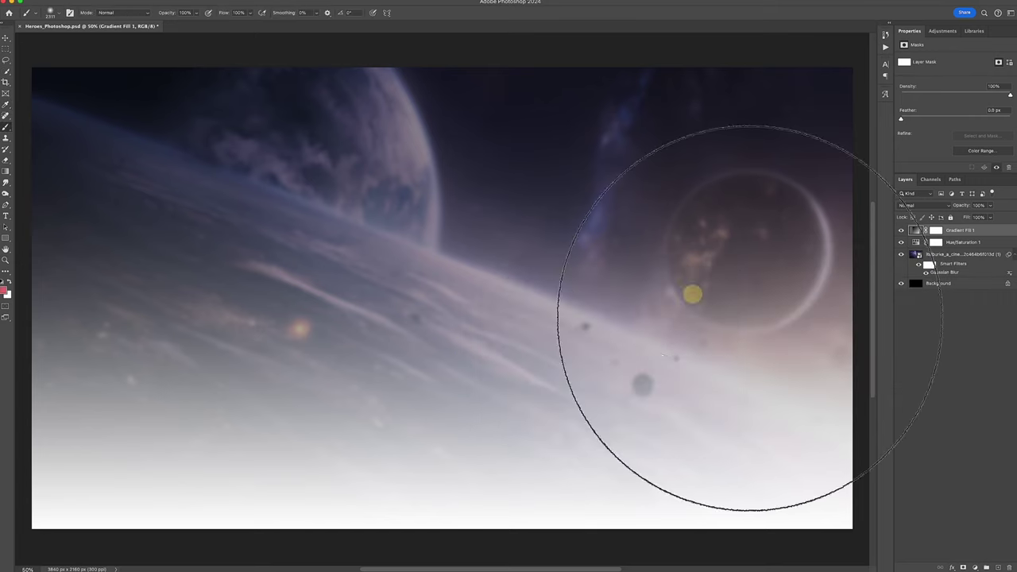
left_click(747, 139)
Rename the space image layer to 'background' and select the light layer
key("v")
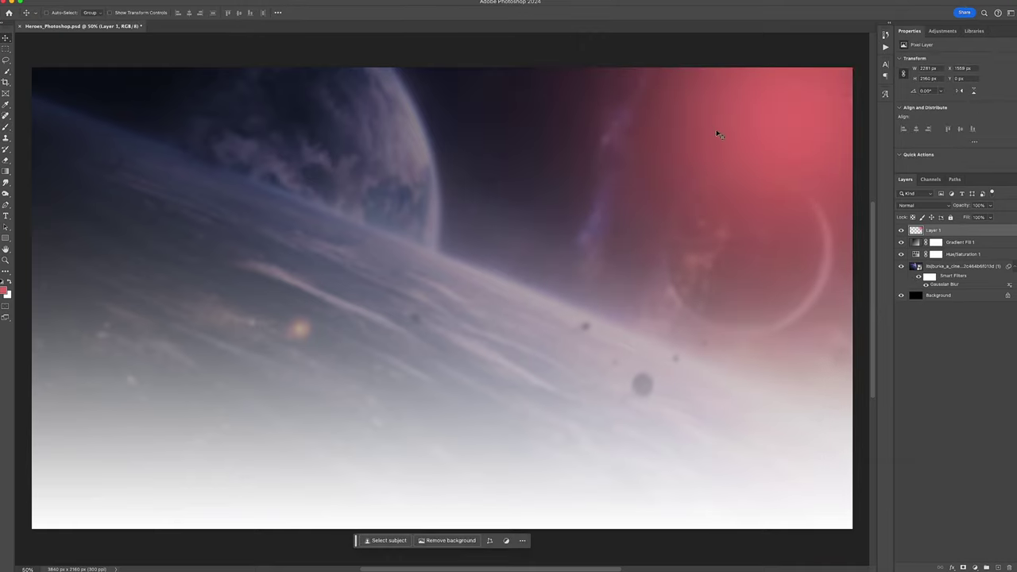
type("light")
double_click(950, 266)
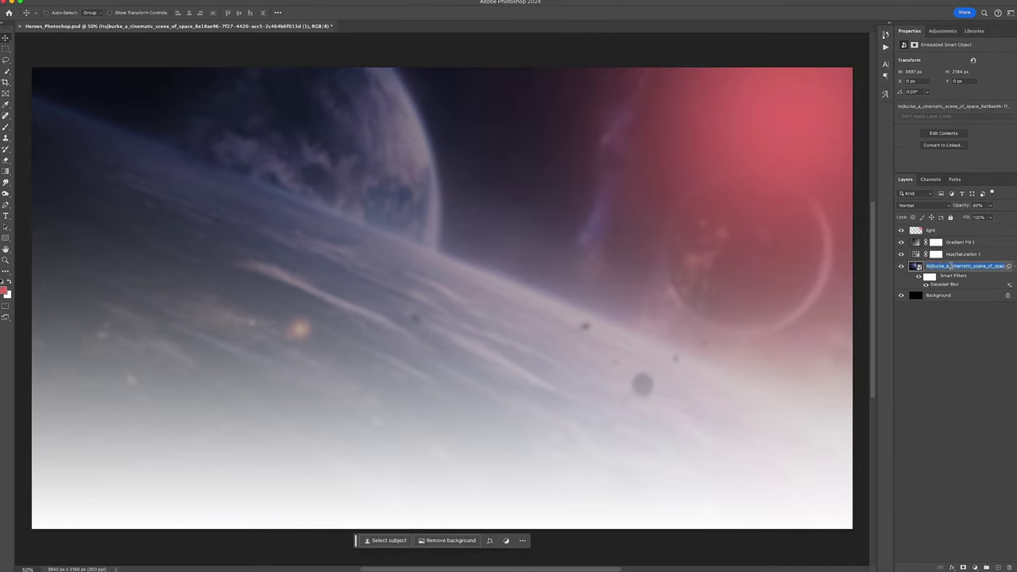
type("background")
key("Return")
left_click(846, 324, "ctrl")
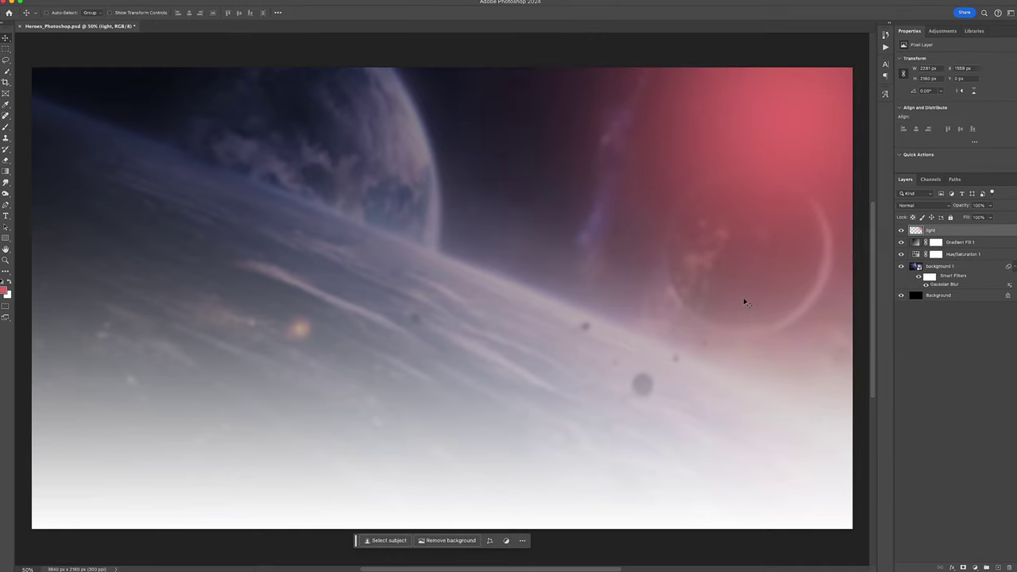
Type HEROES in Ano Bold at 152 pt with tightened letter spacing
key("t")
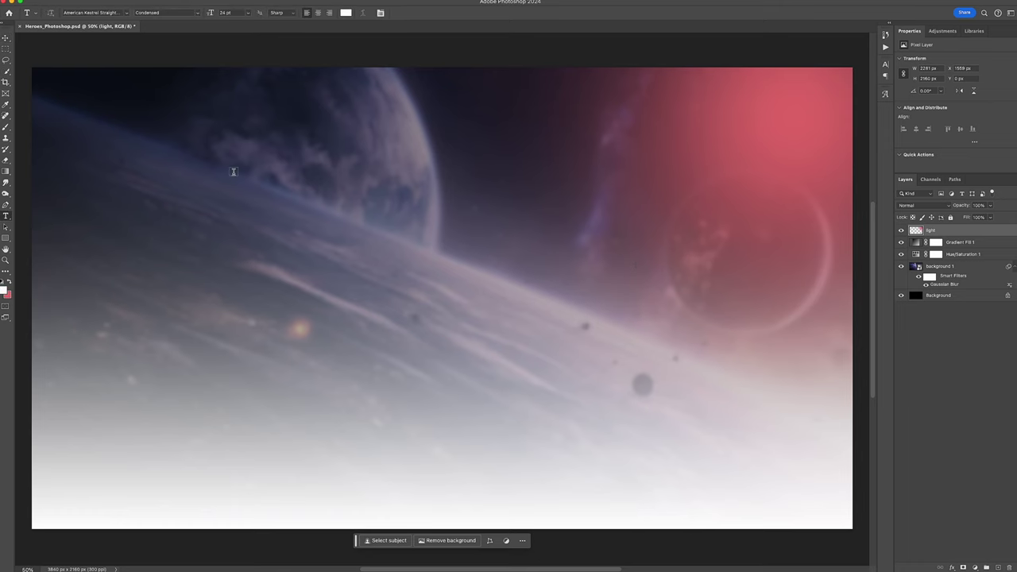
left_click(238, 229)
type("HEROES")
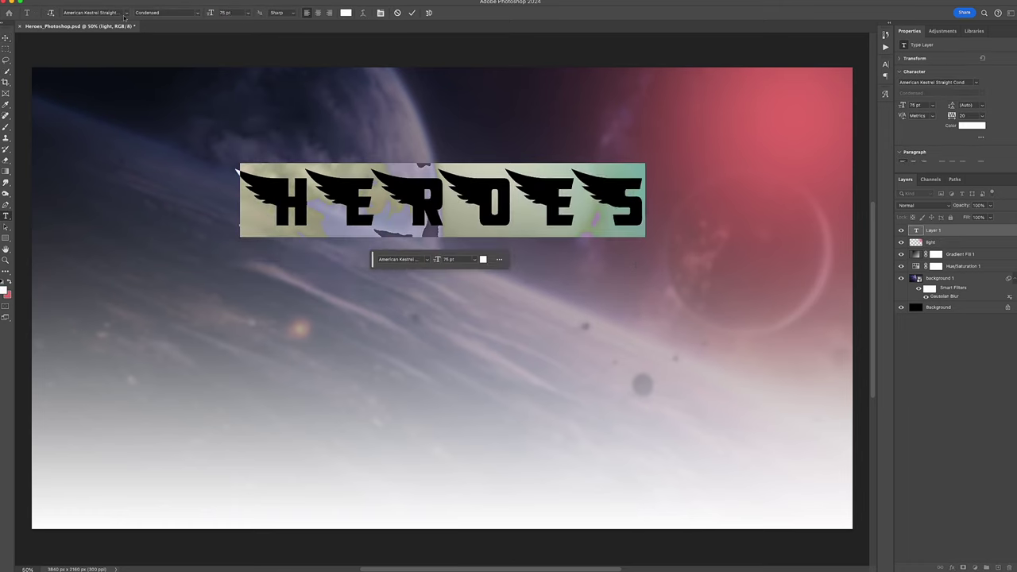
left_click(126, 13)
left_click(91, 38)
left_click(197, 12)
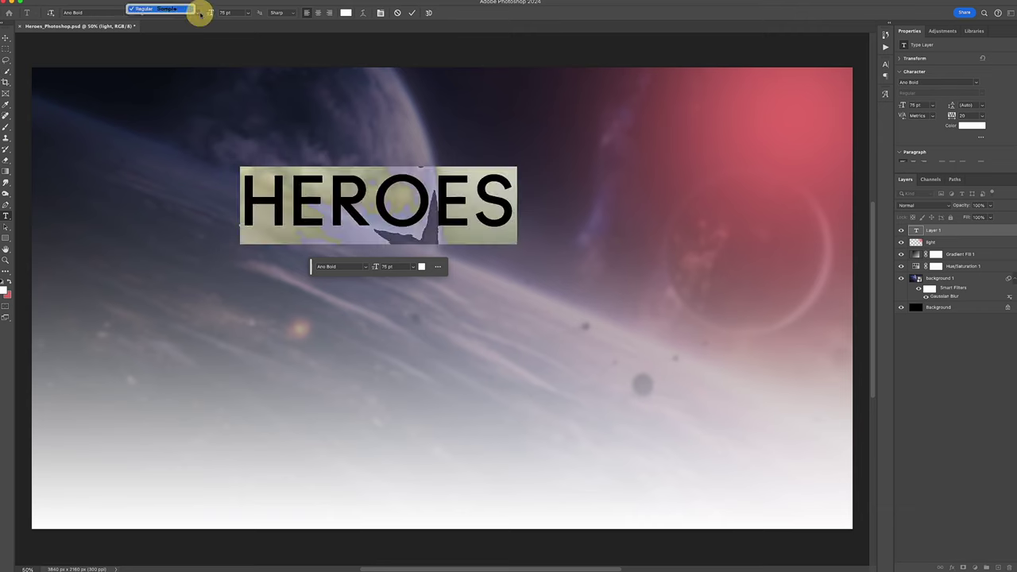
left_click_drag(211, 13, 239, 12)
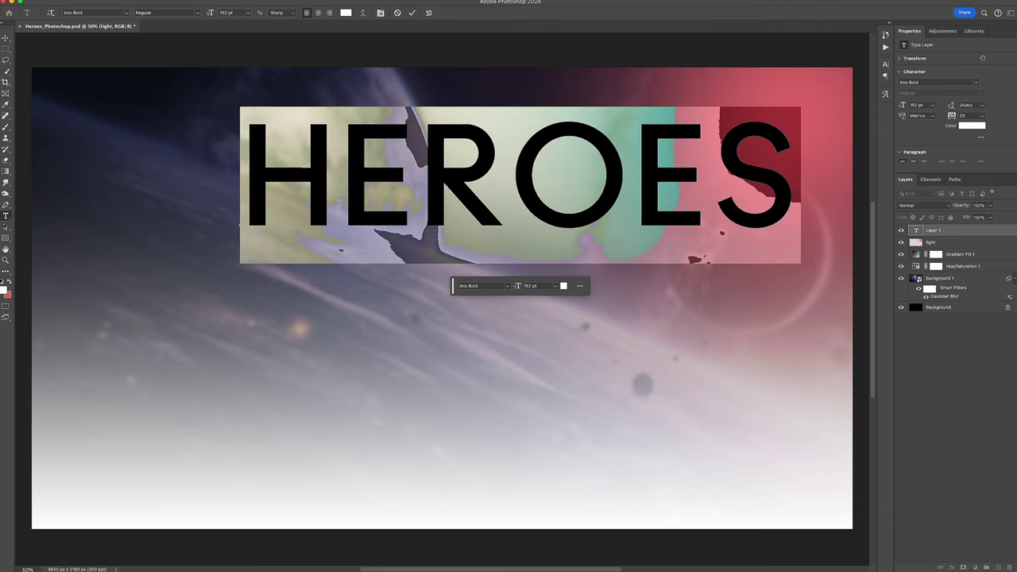
key("alt+Left")
key("alt+Left")
key("alt+Left")
key("alt+Left")
key("alt+Left")
key("ctrl+Return")
Move HEROES toward the top left and scale it larger across the top
left_click_drag(467, 174, 454, 136)
key("ctrl+t")
left_click_drag(449, 239, 454, 277)
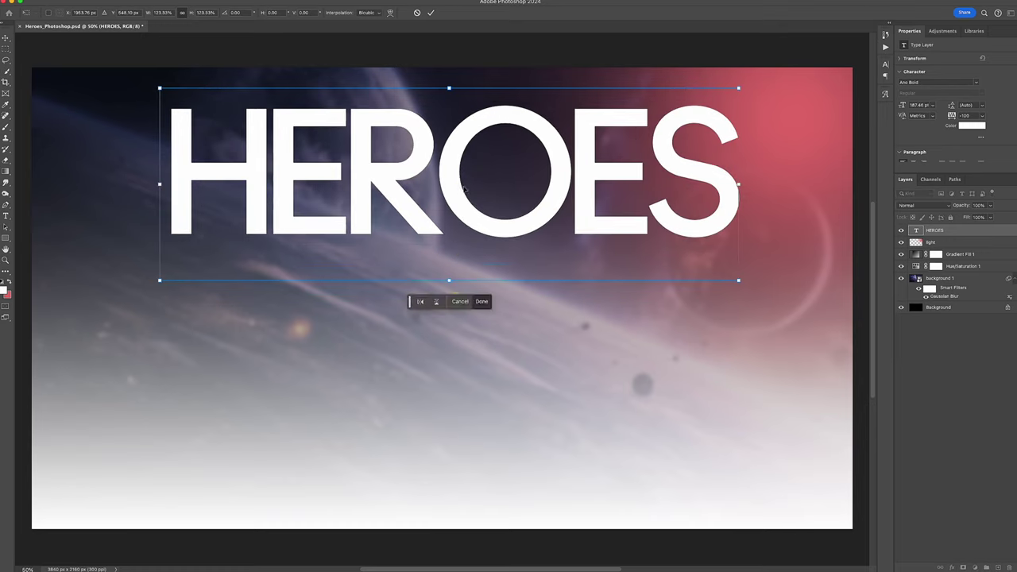
key("Return")
Stack two duplicate HEROES copies beneath the original, faded to 20% and 7% opacity
key("ctrl+j")
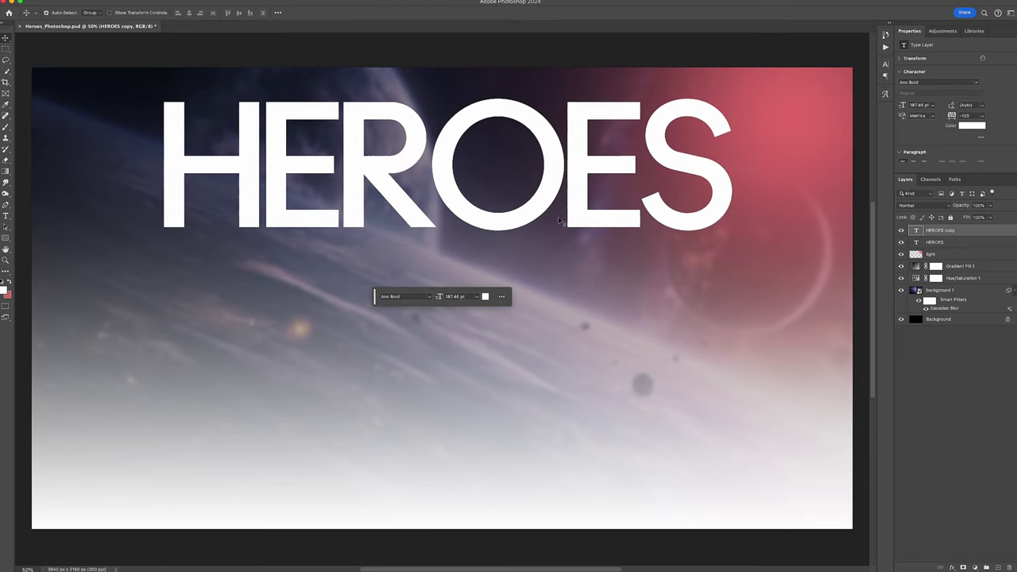
left_click_drag(445, 192, 450, 314)
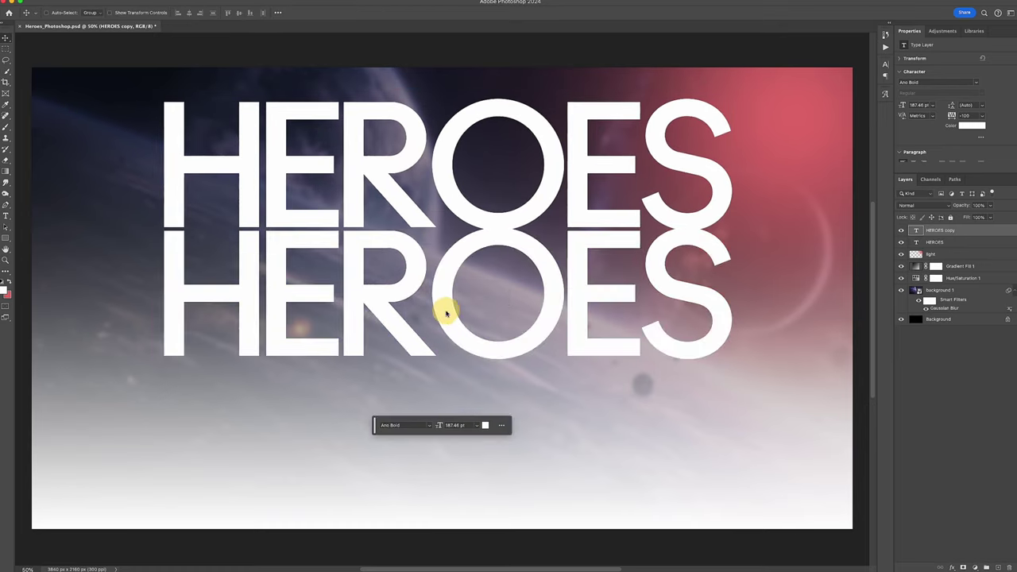
type("20")
key("Return")
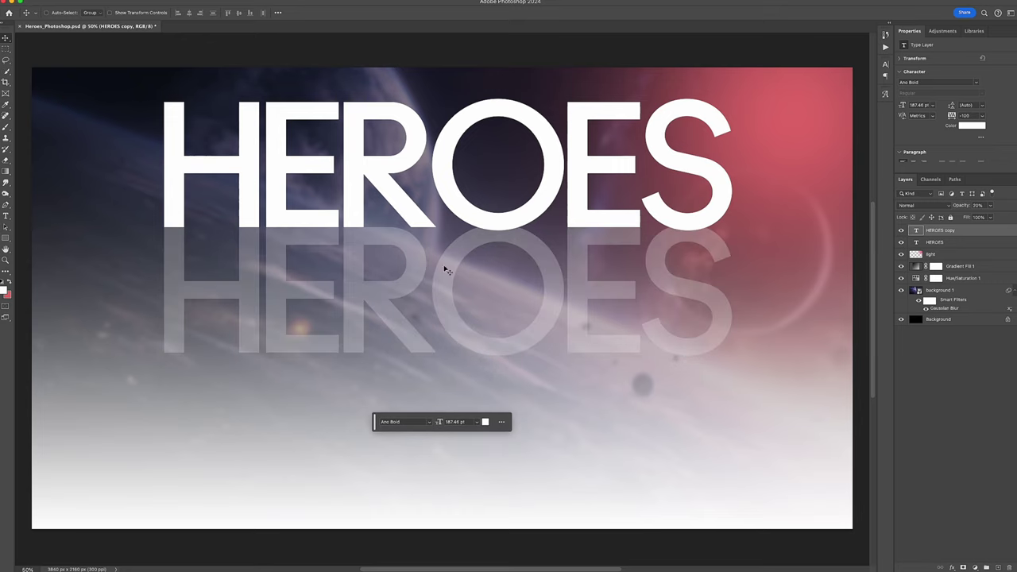
type("15")
key("Return")
left_click_drag(425, 277, 421, 399)
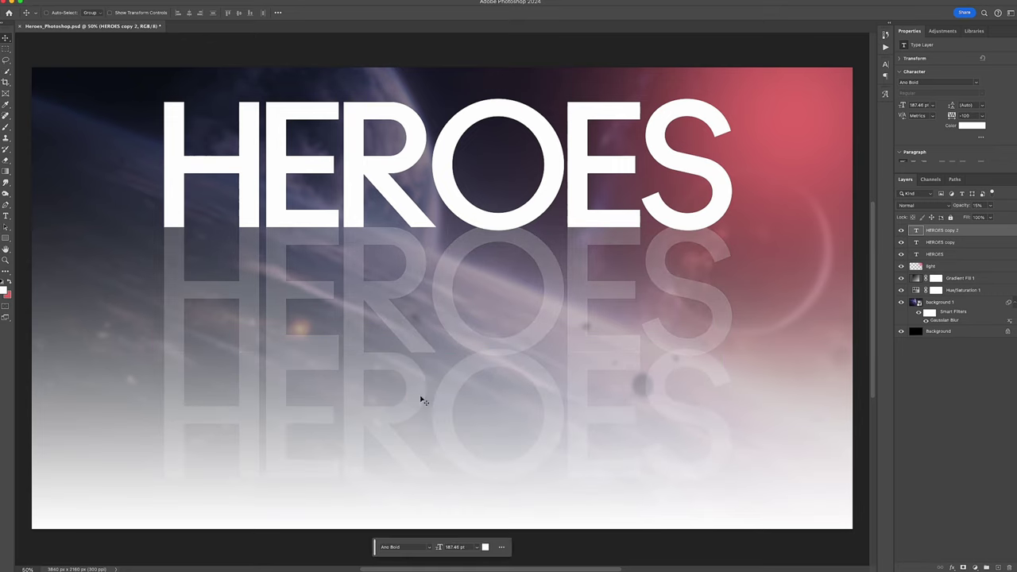
type("5")
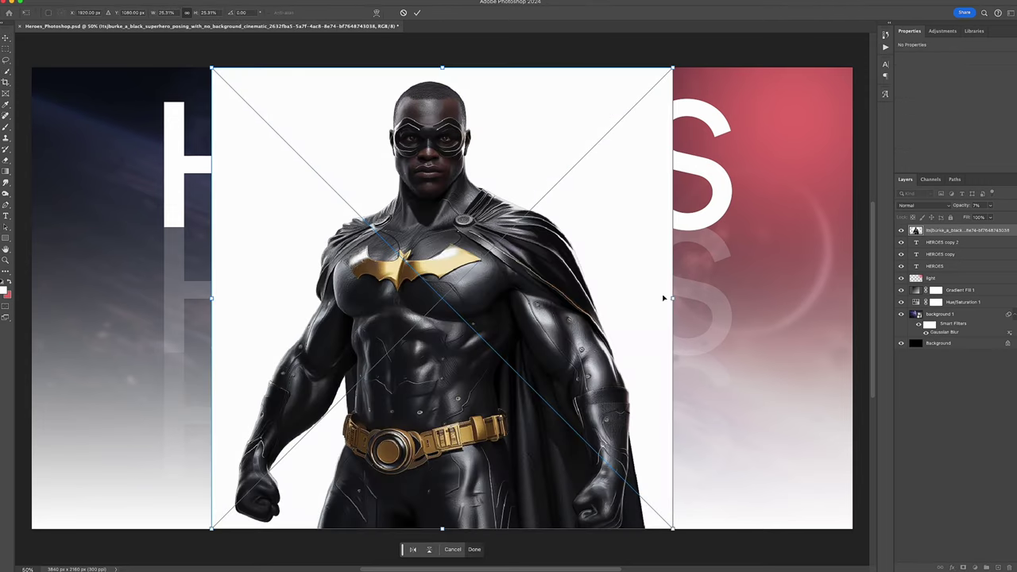
Enlarge the placed superhero, mask out his white background, and name the layer 'hero 1'
mouse_move(672, 298)
left_mouse_down()
mouse_move(814, 303)
mouse_move(575, 363)
left_mouse_up()
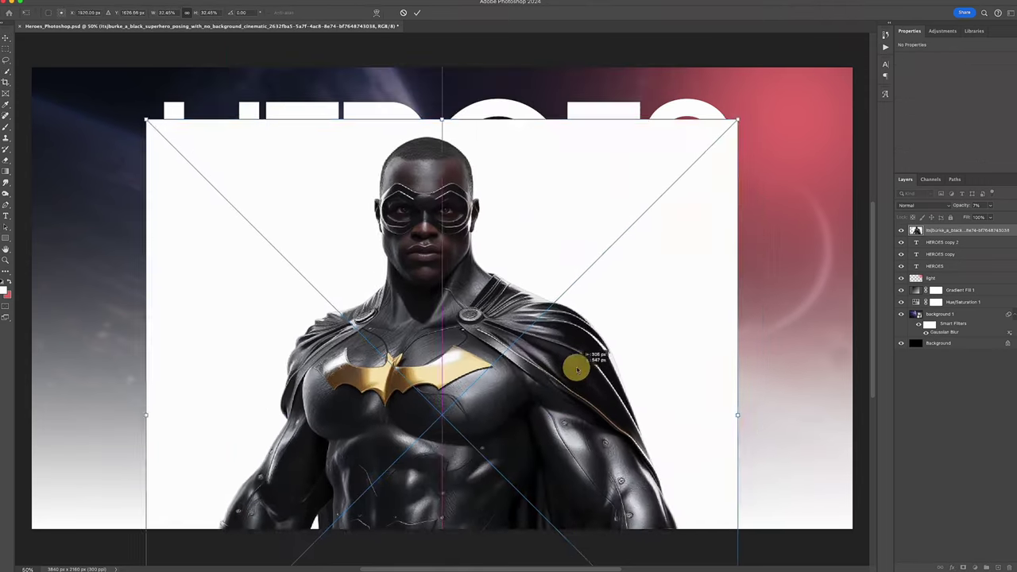
key("Return")
left_click(6, 70)
left_click(450, 541)
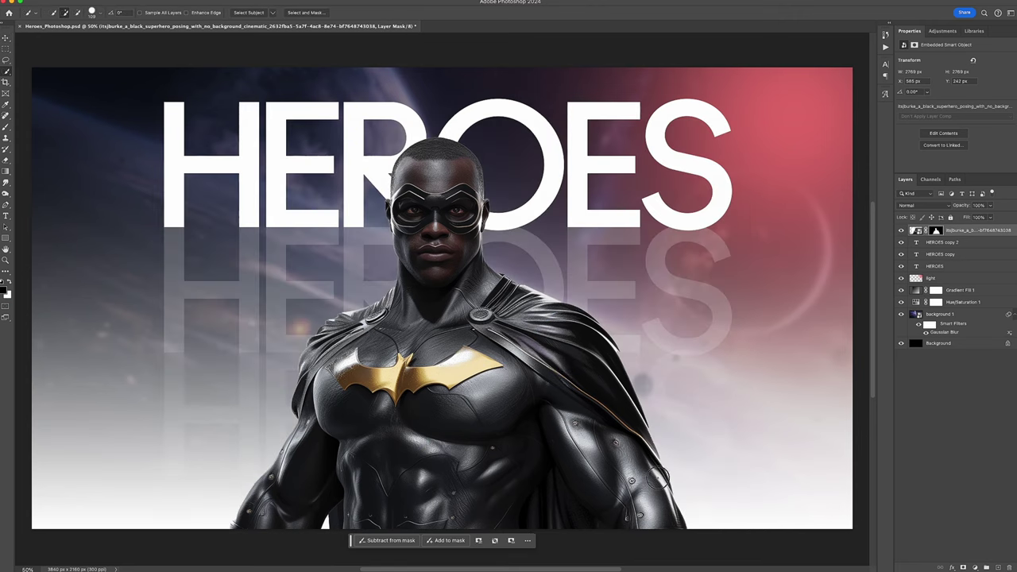
key("v")
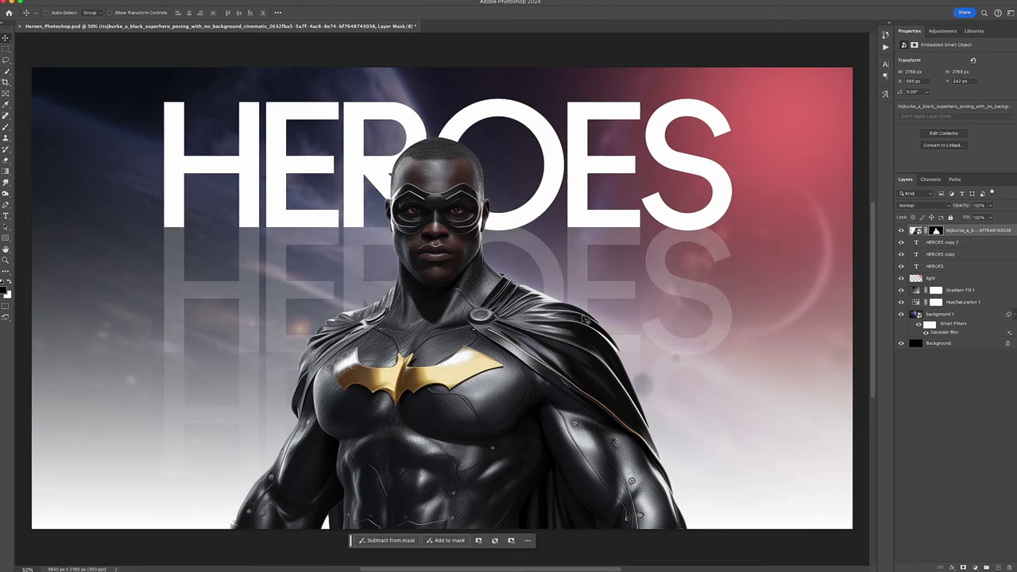
double_click(961, 230)
type("hero 1")
key("Return")
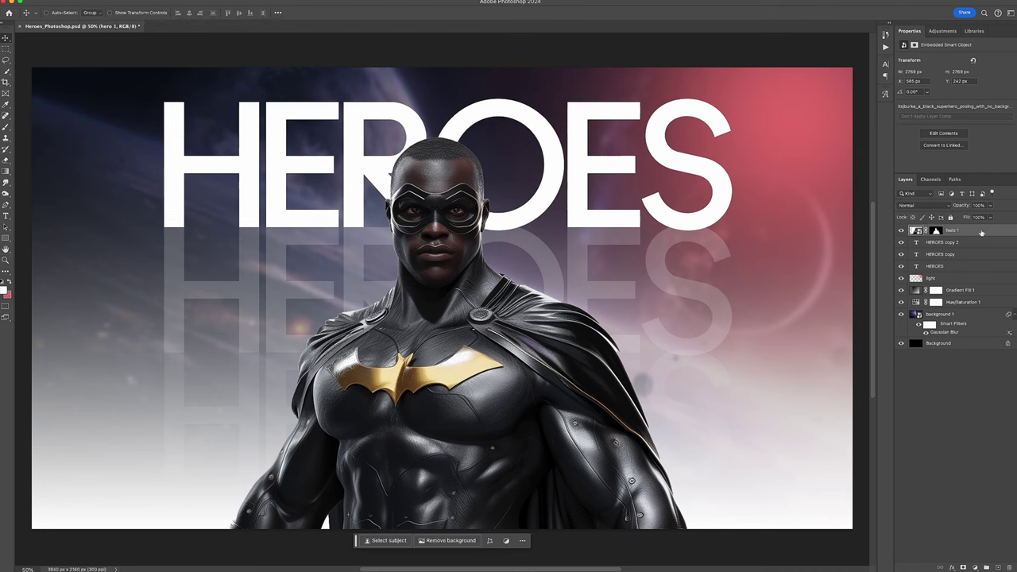
Turn on a Gradient Overlay effect for hero 1 with a slightly reduced scale
double_click(982, 232)
left_click(658, 350)
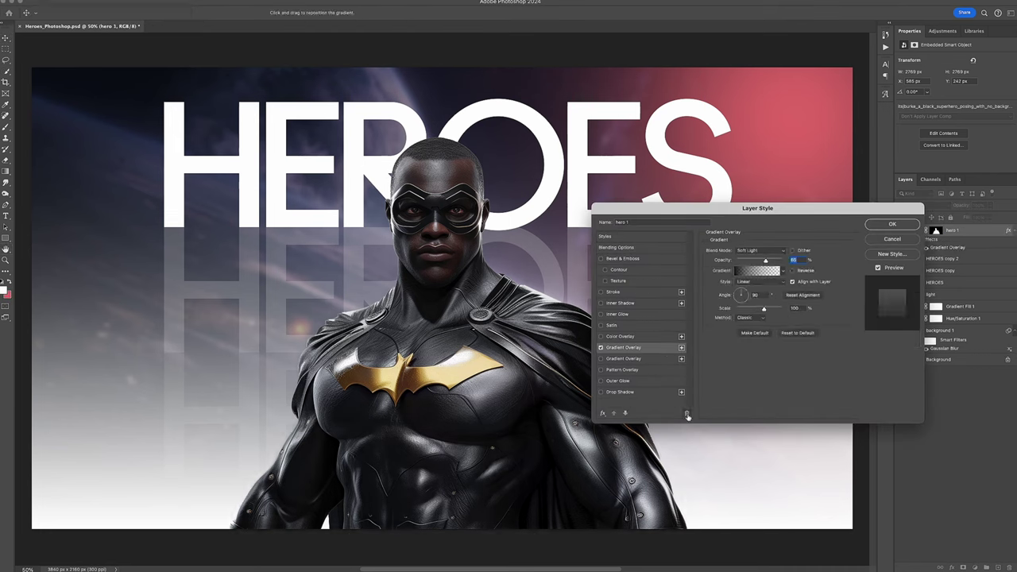
left_click(601, 347)
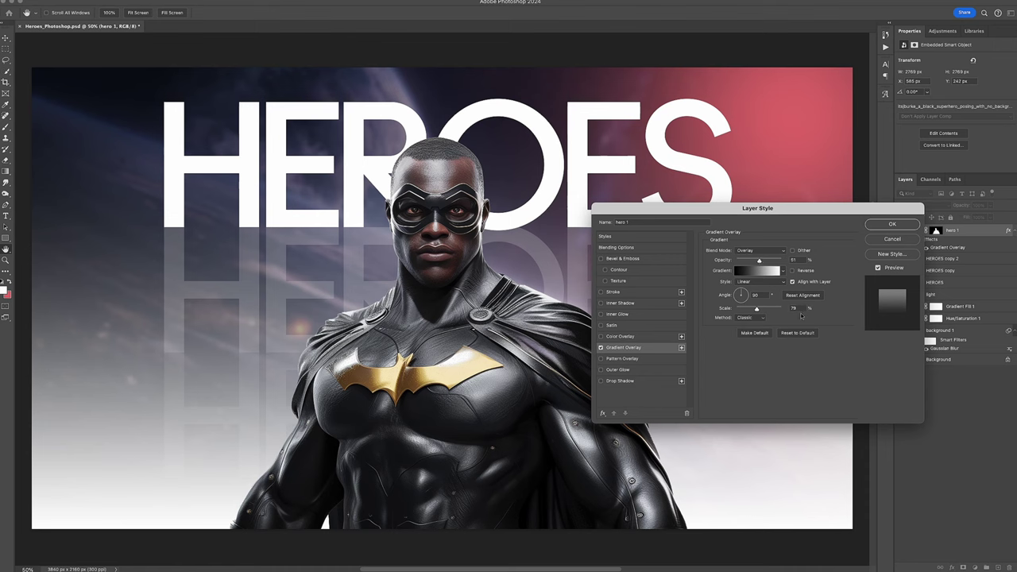
left_click(755, 271)
key("Escape")
mouse_move(757, 308)
left_mouse_down()
mouse_move(733, 310)
mouse_move(757, 309)
left_mouse_up()
Add a second Gradient Overlay to hero 1 with adjusted colours and 42% scale
left_click(681, 347)
left_click(757, 270)
left_click(884, 295)
left_click(874, 188)
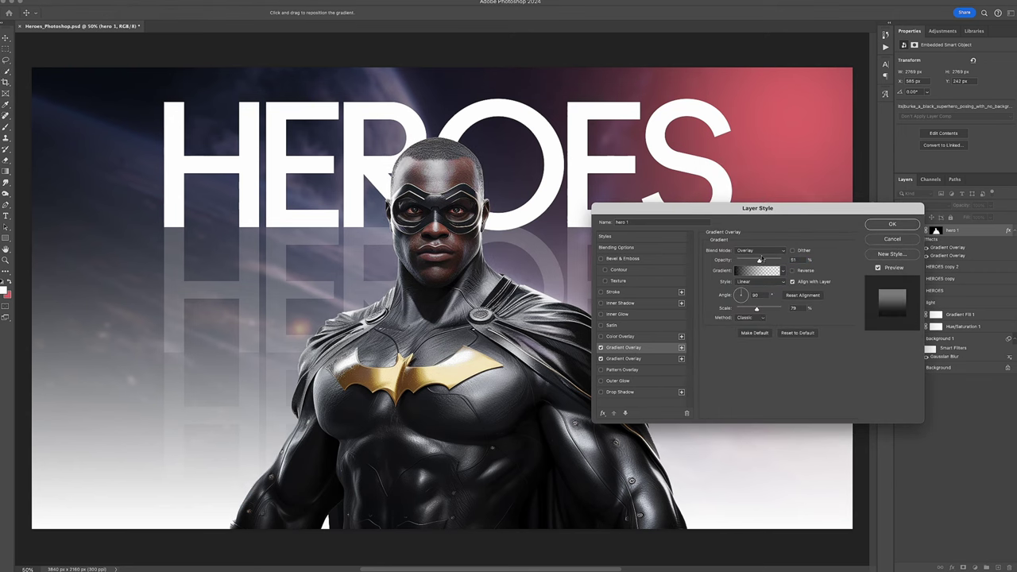
left_click_drag(756, 308, 745, 309)
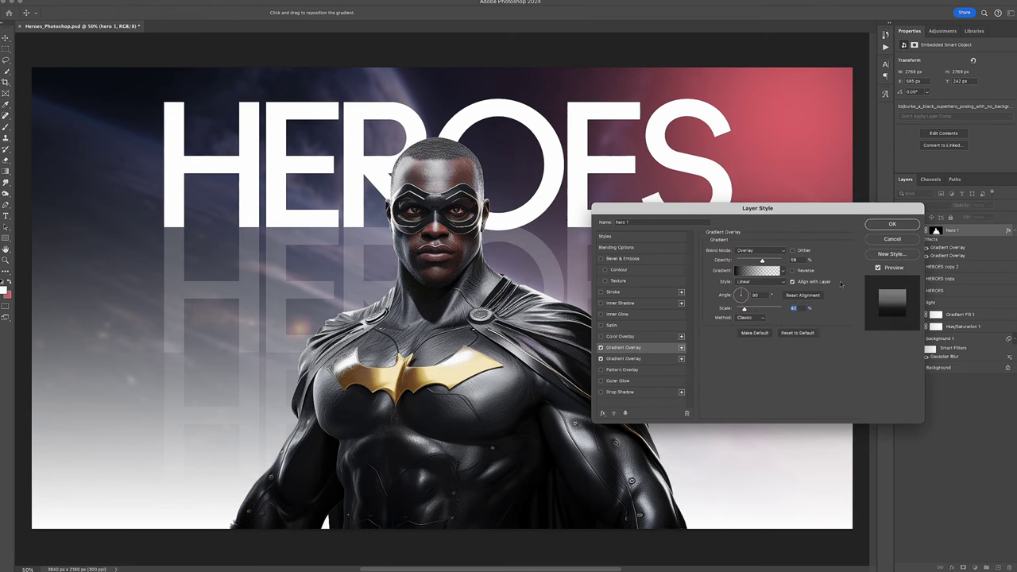
key("Return")
Save the poster, then place the woman superhero and mask out her white background
key("ctrl+s")
key("Return")
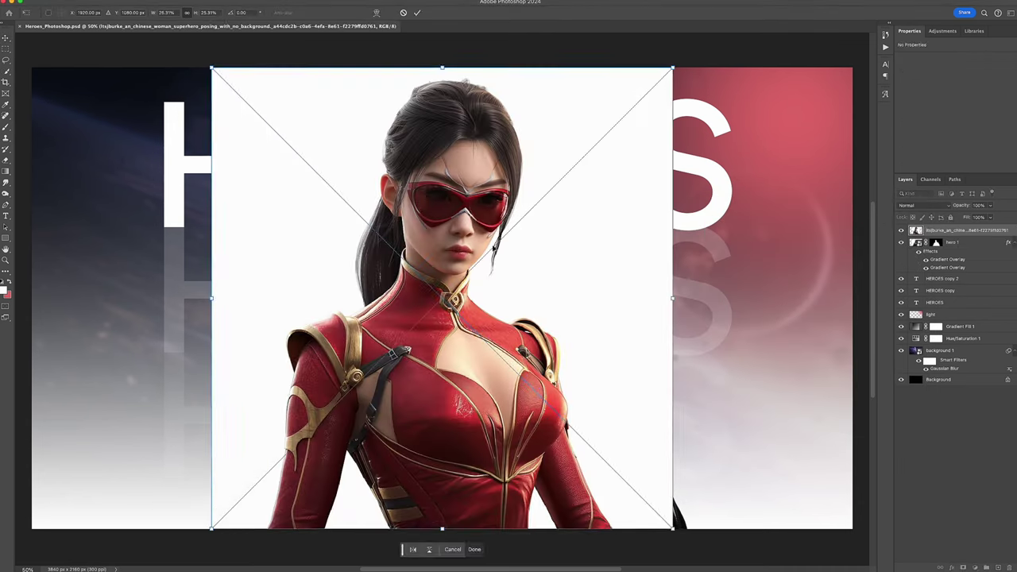
key("Return")
left_click(448, 540)
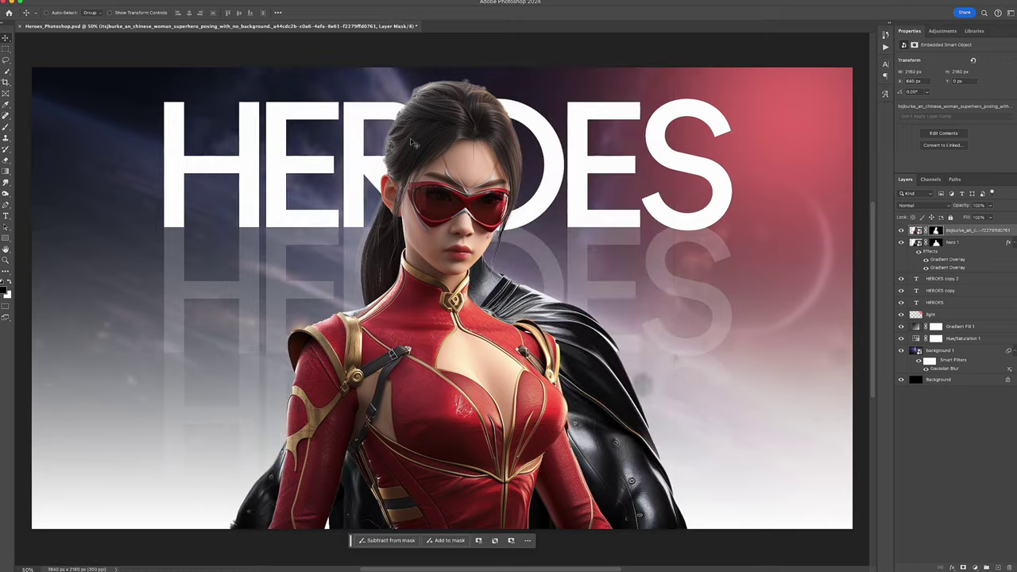
On the woman's layer mask, brush back the gold shoulder trim with a larger brush
scroll(423, 117, "up", 5)
left_click(937, 231)
key("b")
scroll(182, 224, "down", 3)
left_click_drag(246, 274, 255, 274)
left_click(224, 393)
scroll(263, 463, "down", 5)
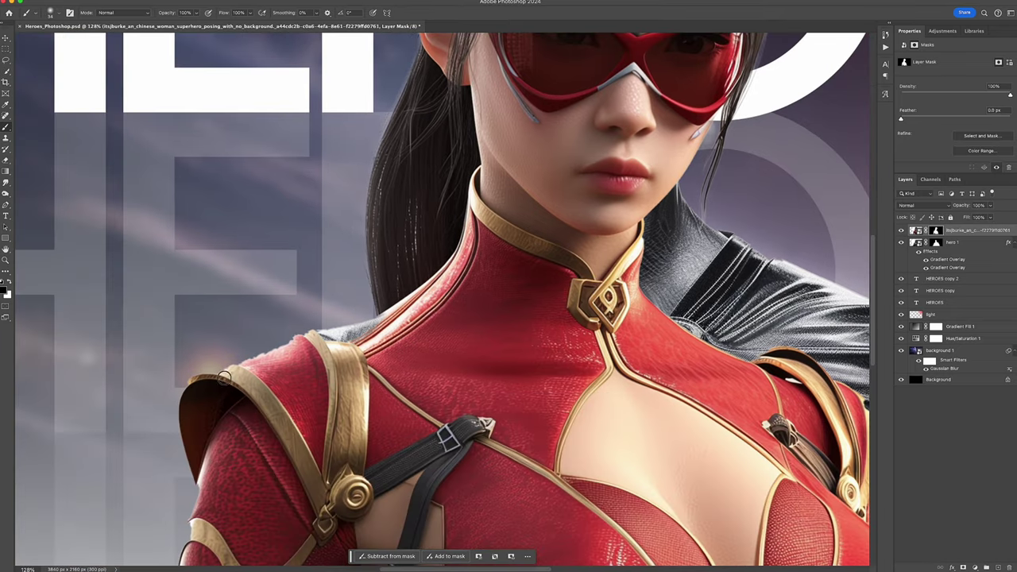
right_click(300, 360)
left_click_drag(238, 374, 270, 374)
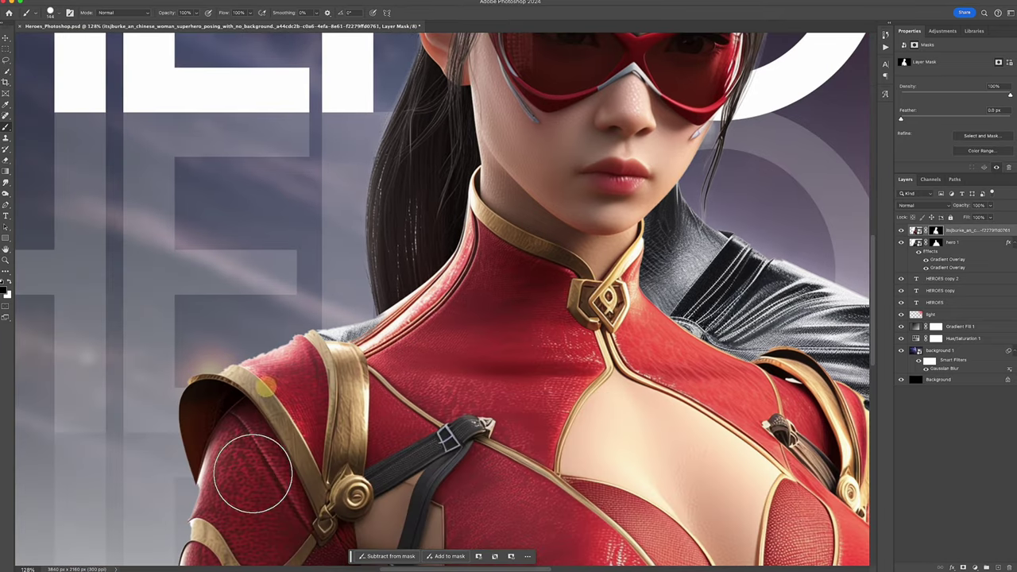
left_click_drag(215, 409, 239, 431)
key("bracketleft")
key("bracketleft")
key("bracketleft")
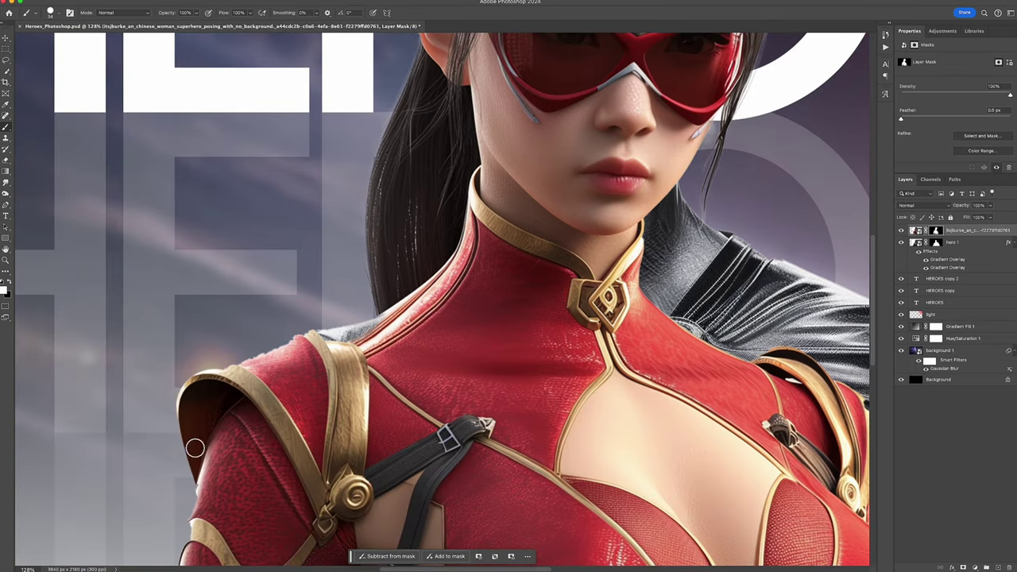
Paint the mask to remove the white fringe above the shoulder and clean the sleeve edge
scroll(227, 420, "down", 2)
scroll(228, 477, "down", 3)
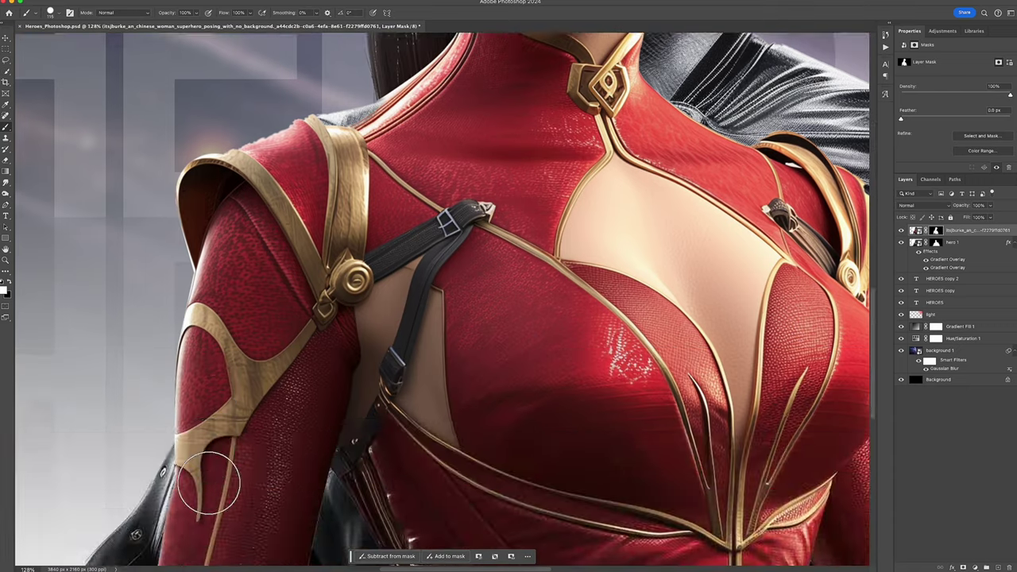
scroll(220, 482, "down", 5)
scroll(241, 401, "up", 10)
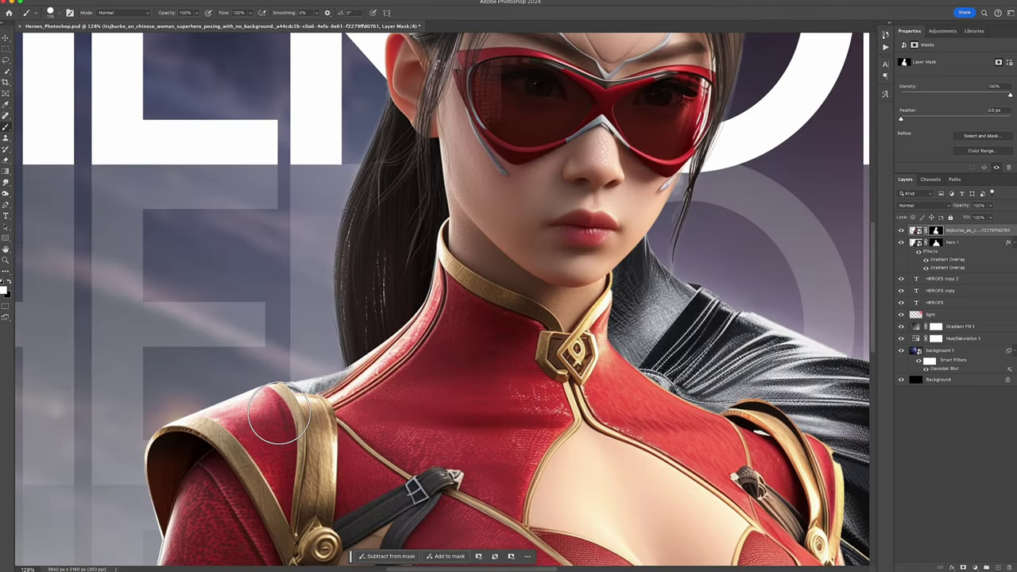
scroll(263, 414, "up", 3)
scroll(318, 363, "up", 3)
scroll(318, 363, "up", 1)
key("b")
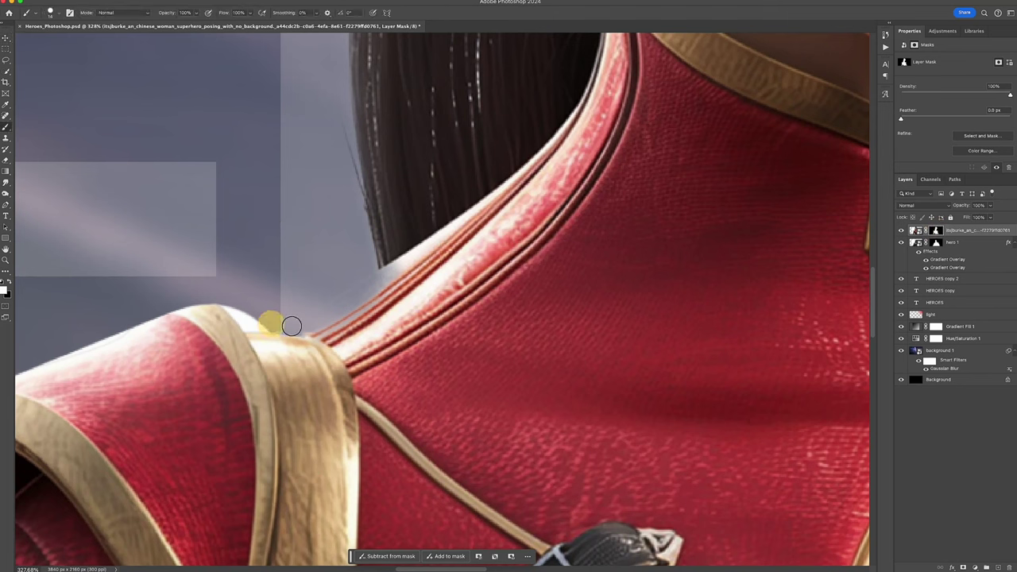
left_click_drag(268, 322, 246, 319)
left_click_drag(389, 278, 313, 356)
scroll(313, 357, "down", 10)
scroll(353, 294, "up", 8)
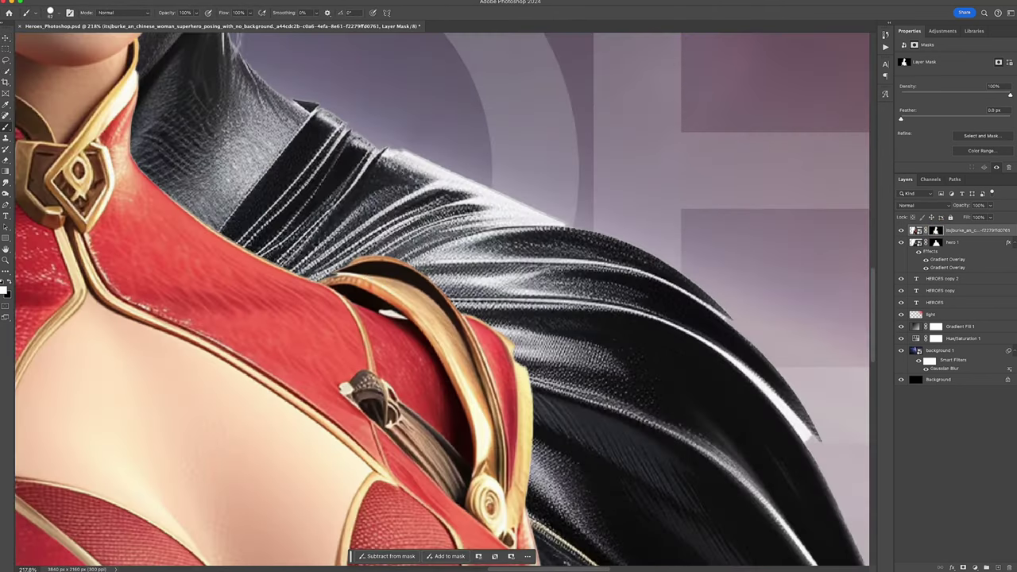
scroll(407, 333, "down", 1)
scroll(493, 374, "down", 10)
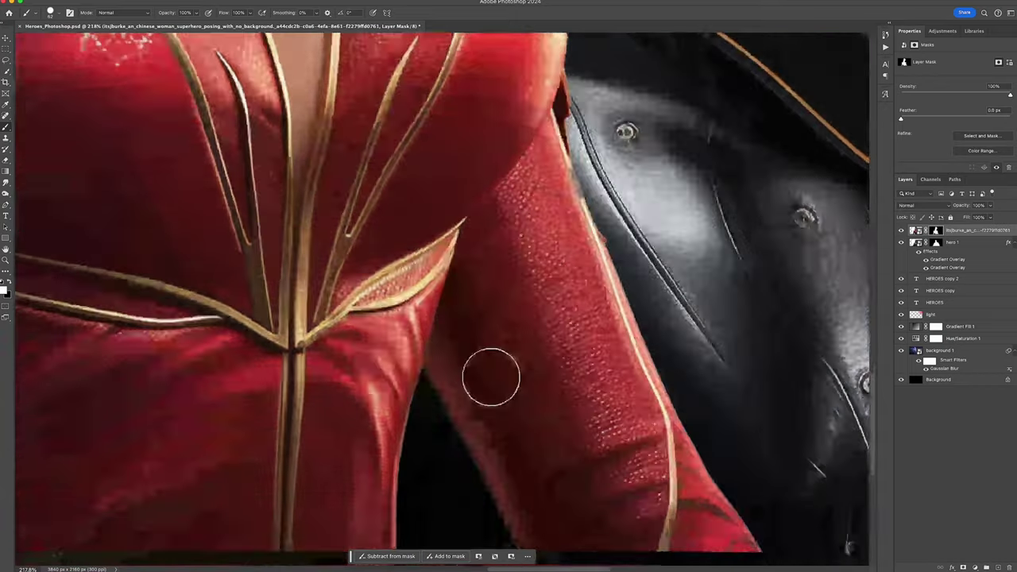
left_click_drag(552, 75, 573, 159)
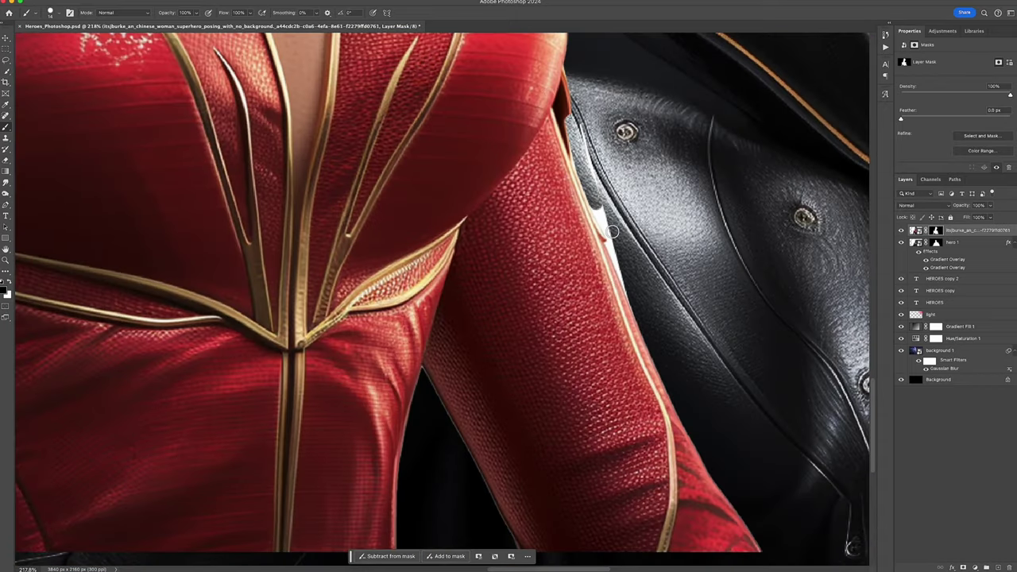
Reveal more of the cape along its left edge on the mask
scroll(646, 259, "down", 3)
scroll(801, 509, "left", 3)
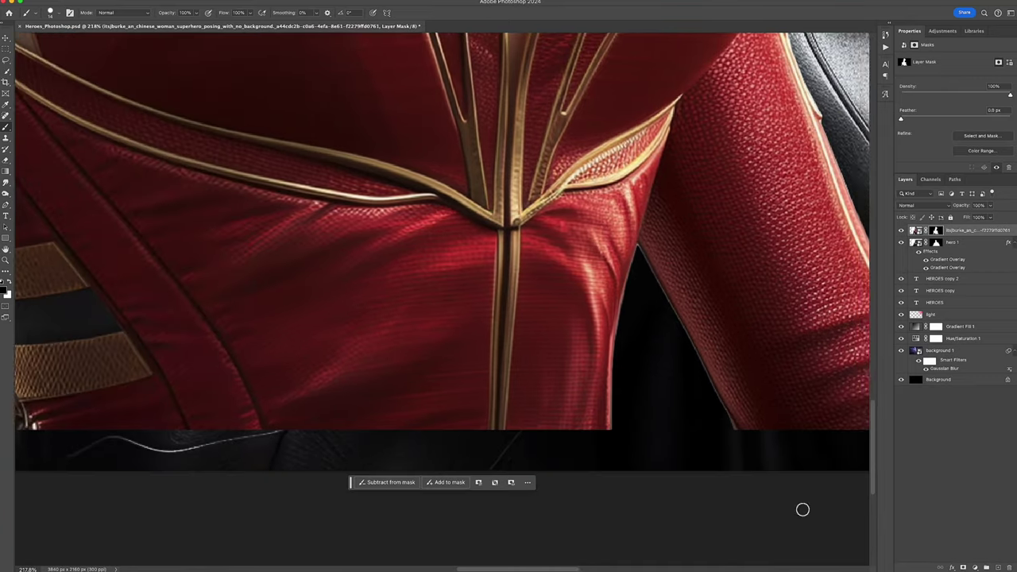
scroll(461, 220, "left", 5)
left_click(417, 214)
left_click_drag(413, 146, 325, 405)
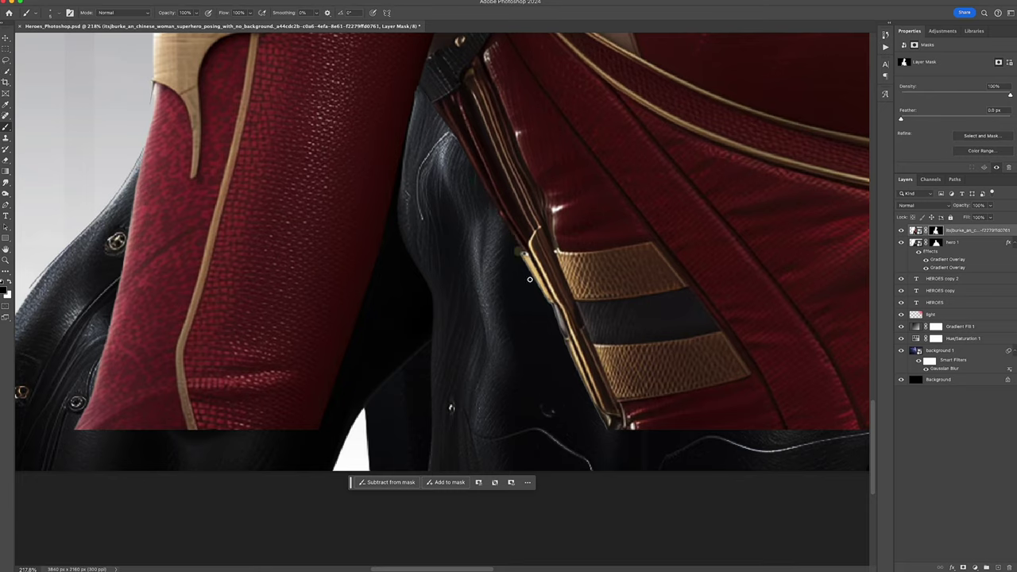
scroll(572, 368, "right", 5)
scroll(503, 431, "right", 5)
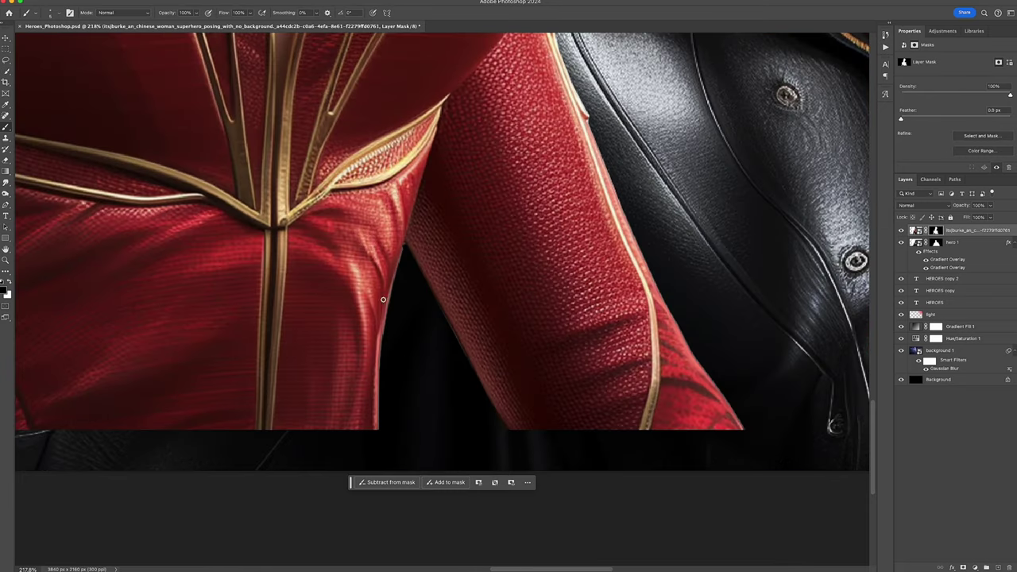
key("ctrl+0")
Scale the woman to about 87% and move her right and down
key("ctrl+t")
mouse_move(472, 255)
left_mouse_down()
mouse_move(622, 350)
mouse_move(483, 188)
left_mouse_up()
mouse_move(567, 102)
left_mouse_down()
mouse_move(650, 221)
mouse_move(642, 256)
mouse_move(596, 296)
left_mouse_up()
key("Return")
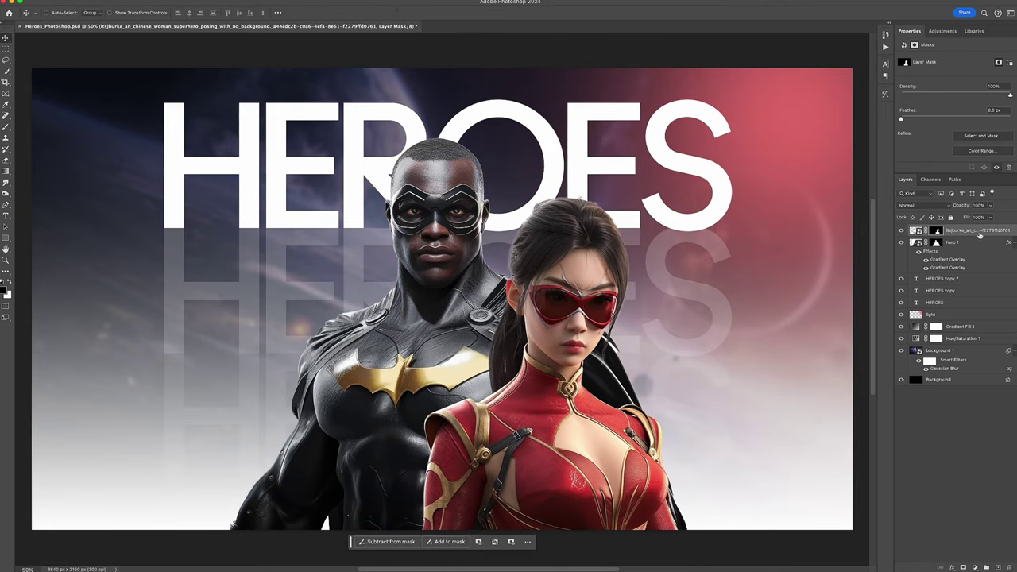
Rename her layer 'hero 2' and paste the gradient overlay style onto it
double_click(964, 231)
type("hero 2")
key("Return")
right_click(971, 231)
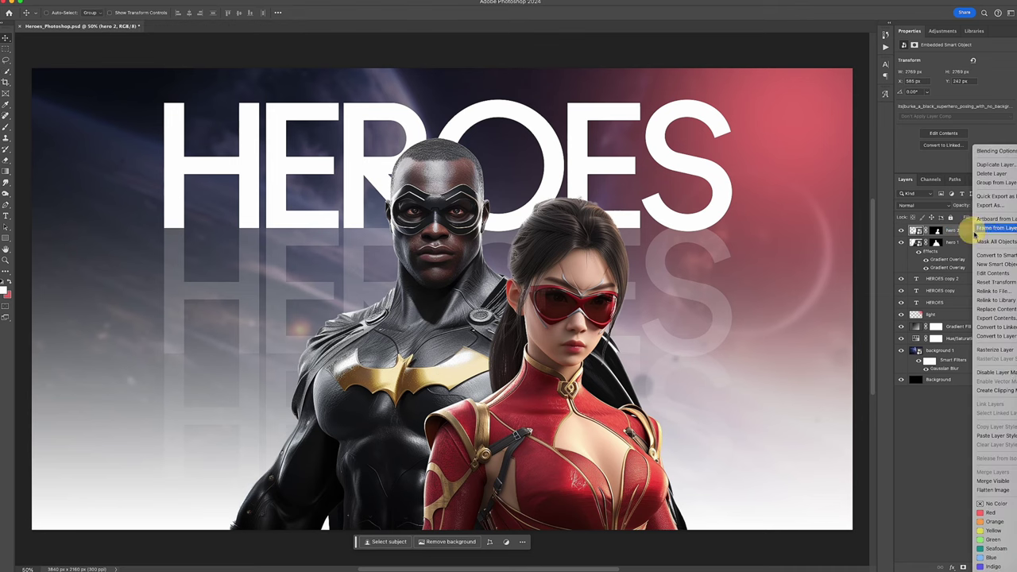
left_click(996, 435)
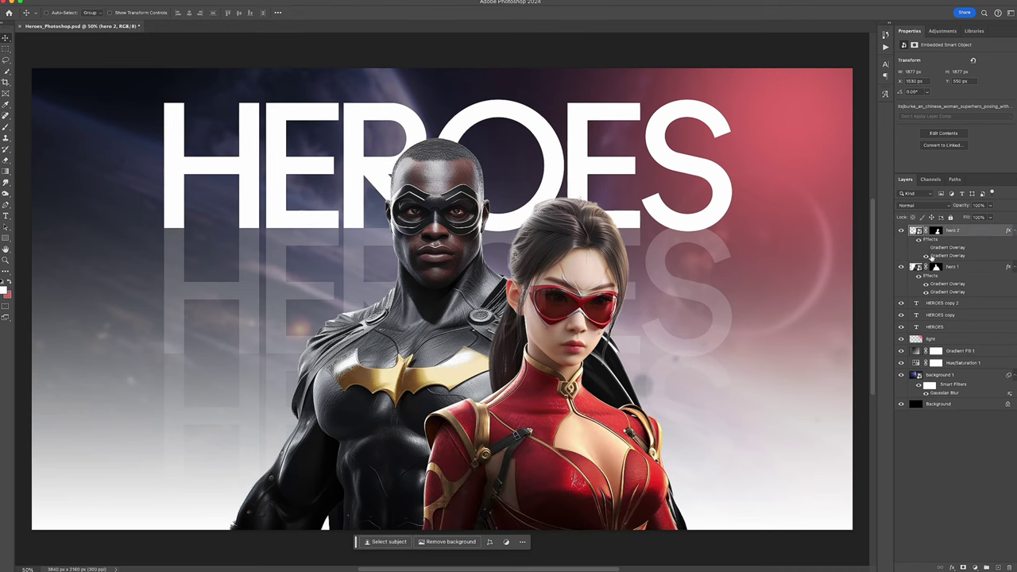
Lower the opacity of hero 2's Gradient Overlay effect in Layer Style
double_click(946, 247)
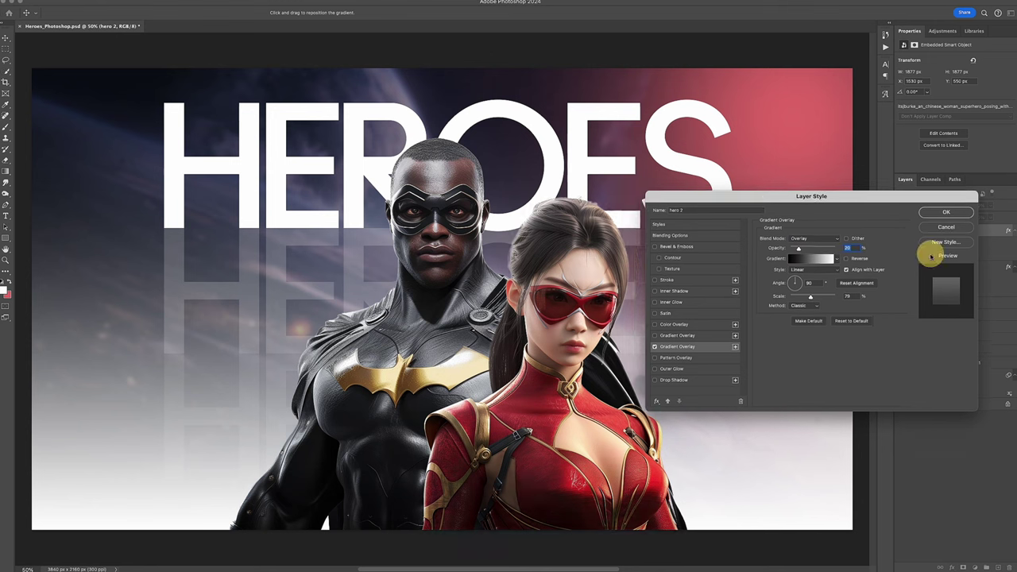
left_click(816, 249)
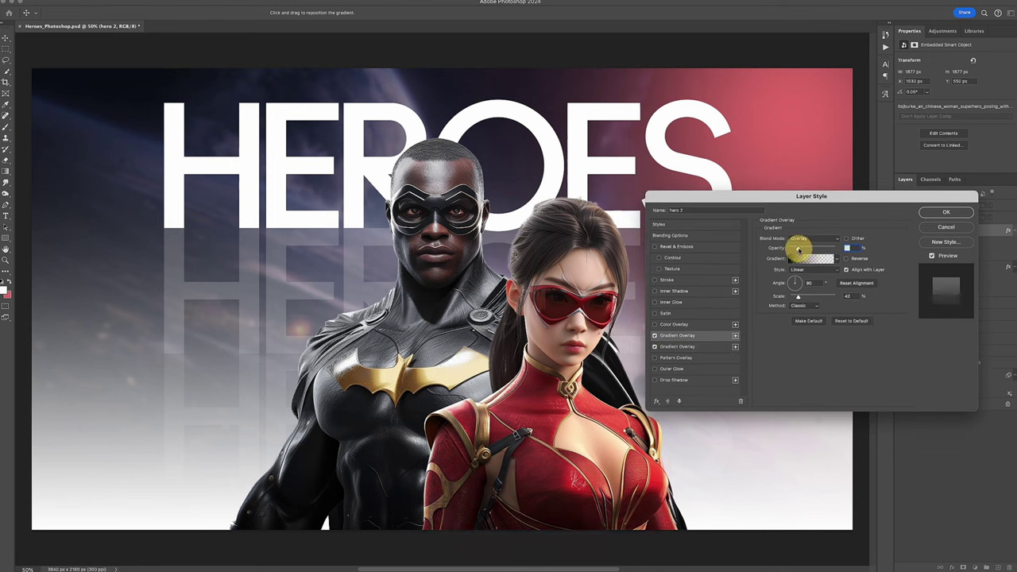
left_click(931, 255)
left_click(932, 255)
key("Return")
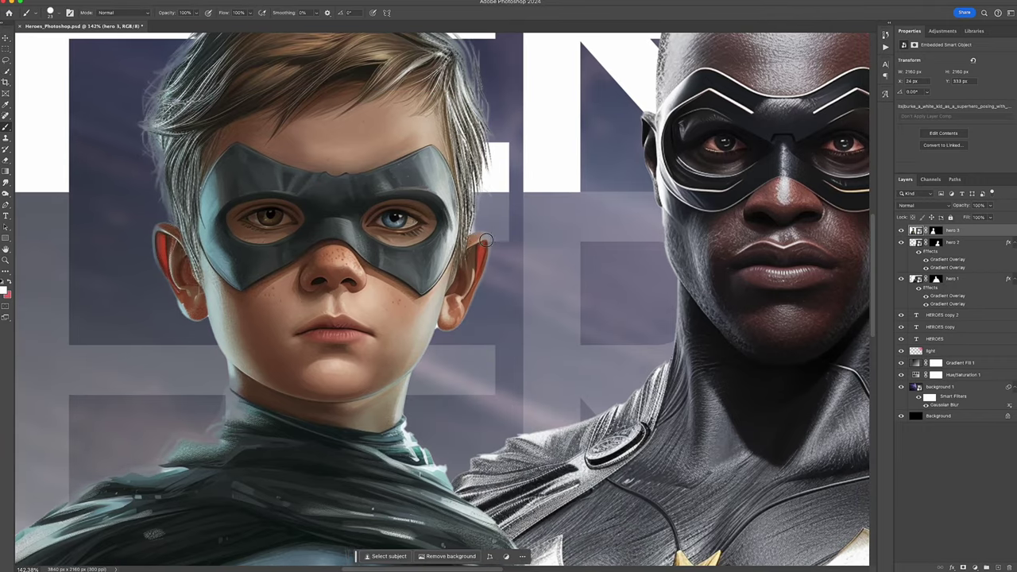
Select the hero 3 layer mask and pick a soft round brush
scroll(469, 236, "up", 3)
left_click(435, 355)
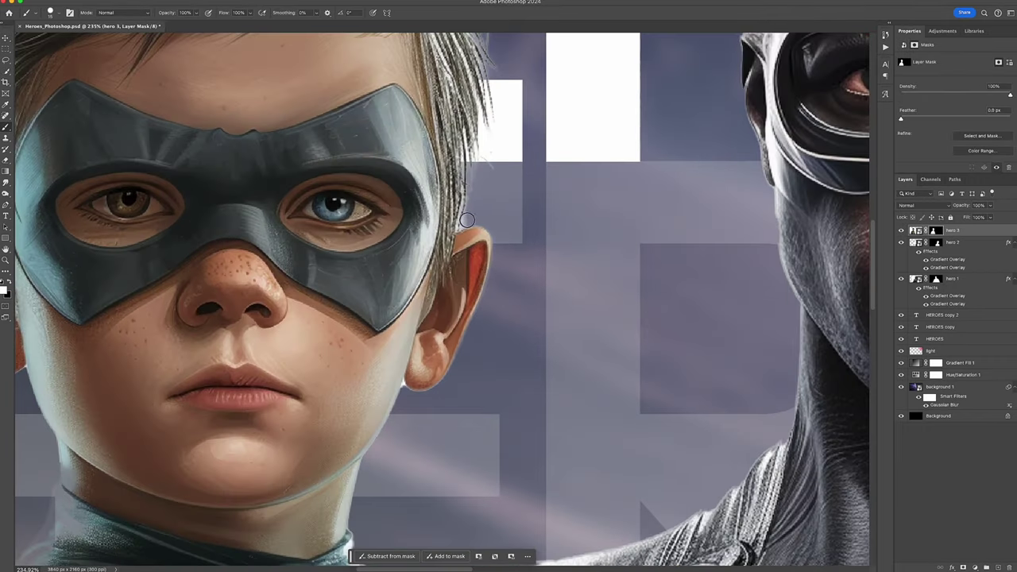
scroll(477, 238, "down", 2)
right_click(502, 242)
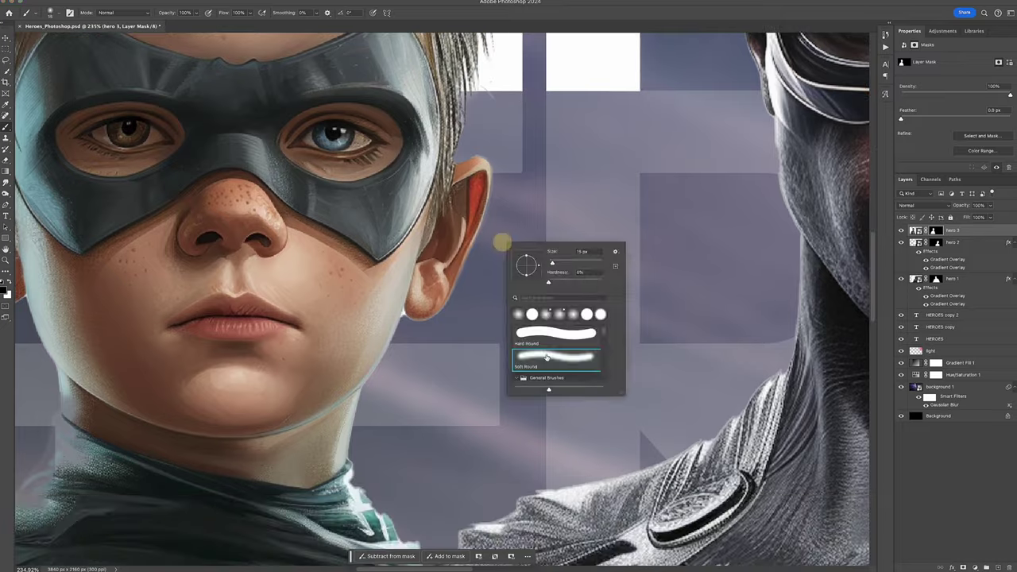
double_click(546, 357)
scroll(409, 298, "up", 3)
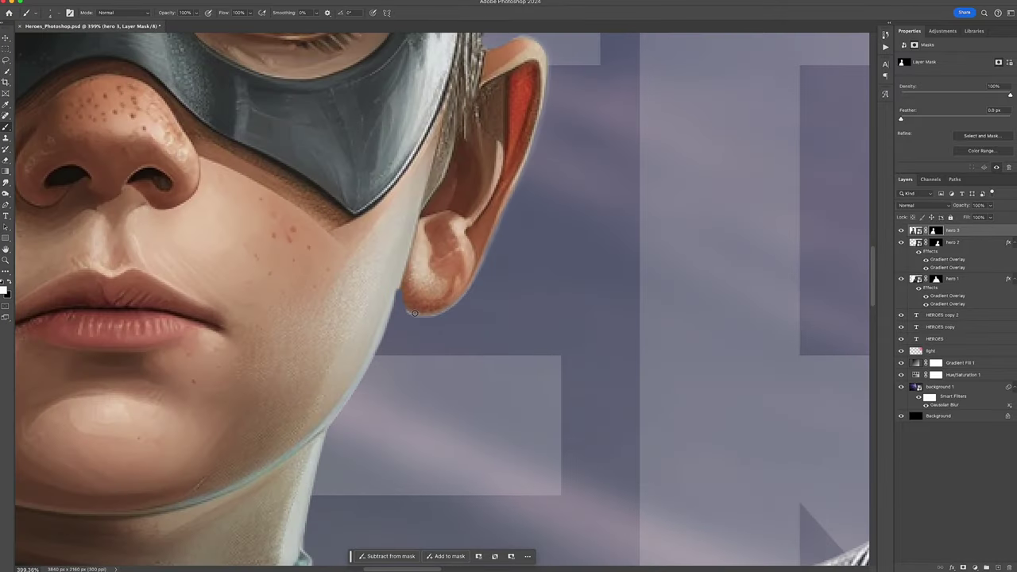
Paint the boy's cape edge back onto the hero 3 mask
scroll(522, 392, "down", 2)
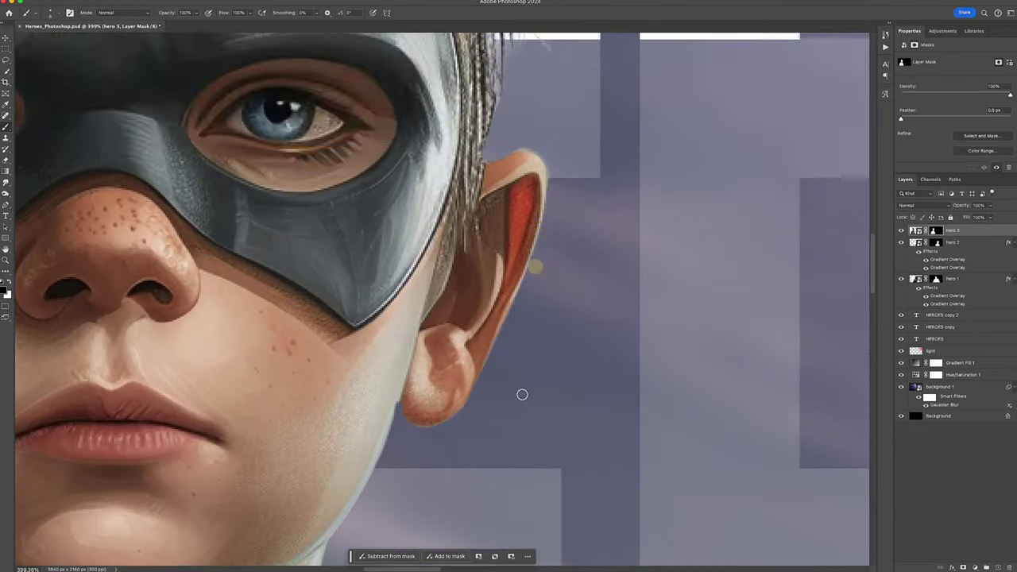
scroll(508, 381, "down", 2)
scroll(416, 357, "up", 3)
scroll(321, 304, "up", 2)
scroll(321, 304, "down", 2)
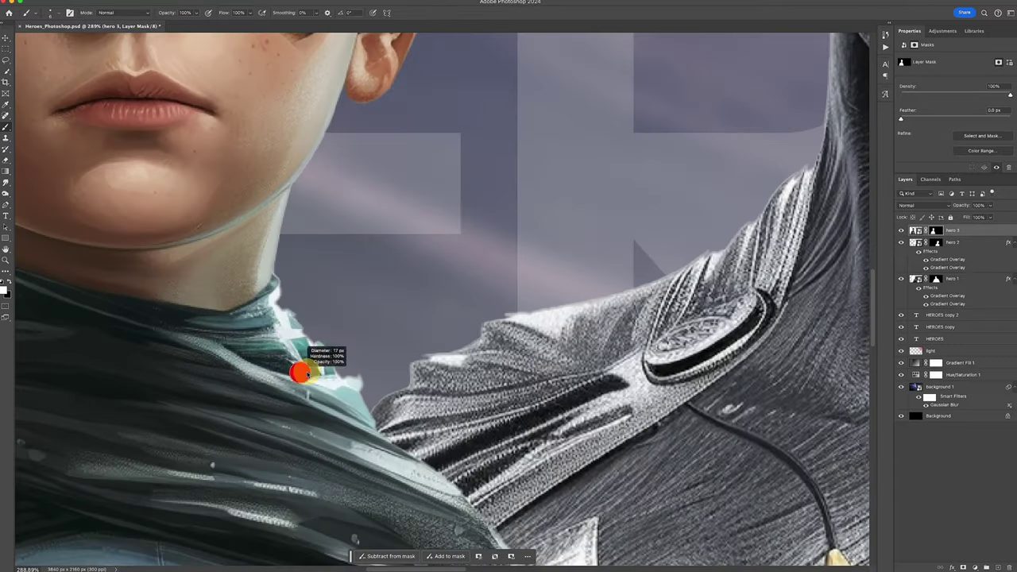
scroll(382, 386, "down", 2)
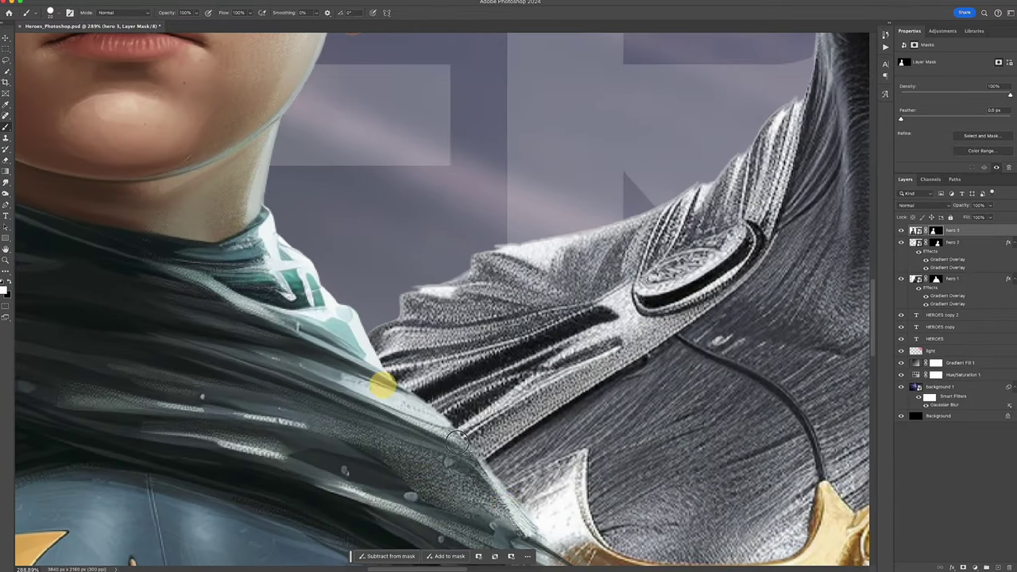
scroll(527, 540, "down", 3)
scroll(477, 477, "down", 2)
scroll(350, 268, "up", 3)
mouse_move(350, 268)
left_mouse_down()
mouse_move(413, 459)
mouse_move(432, 344)
left_mouse_up()
scroll(411, 469, "down", 3)
scroll(431, 345, "up", 3)
left_click_drag(421, 429, 363, 160)
Restore the neck, collar and both shoulder edges on the boy's mask
scroll(409, 326, "down", 3)
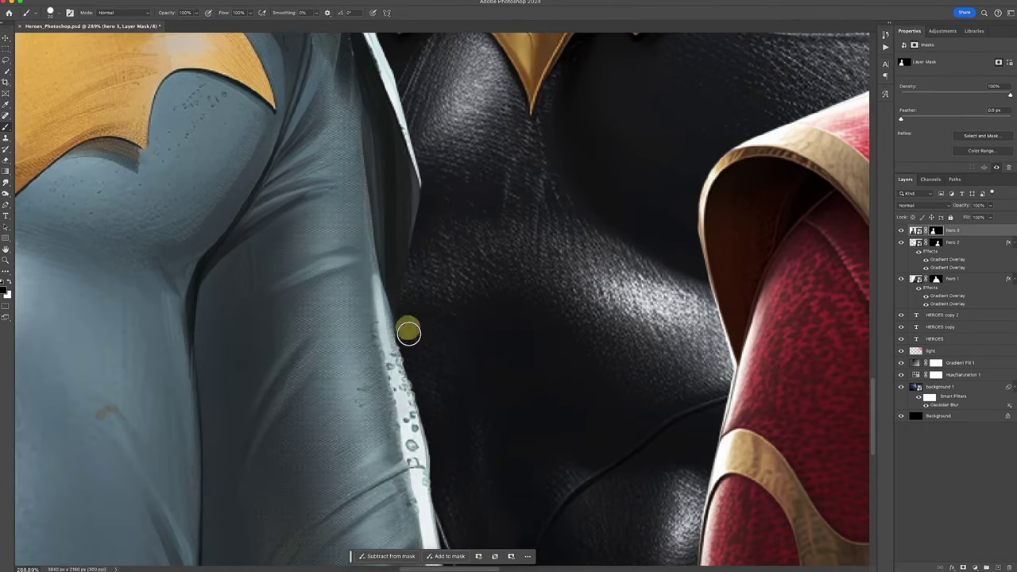
scroll(459, 517, "down", 3)
scroll(459, 517, "down", 1)
scroll(341, 387, "up", 5)
scroll(341, 386, "down", 3, "alt")
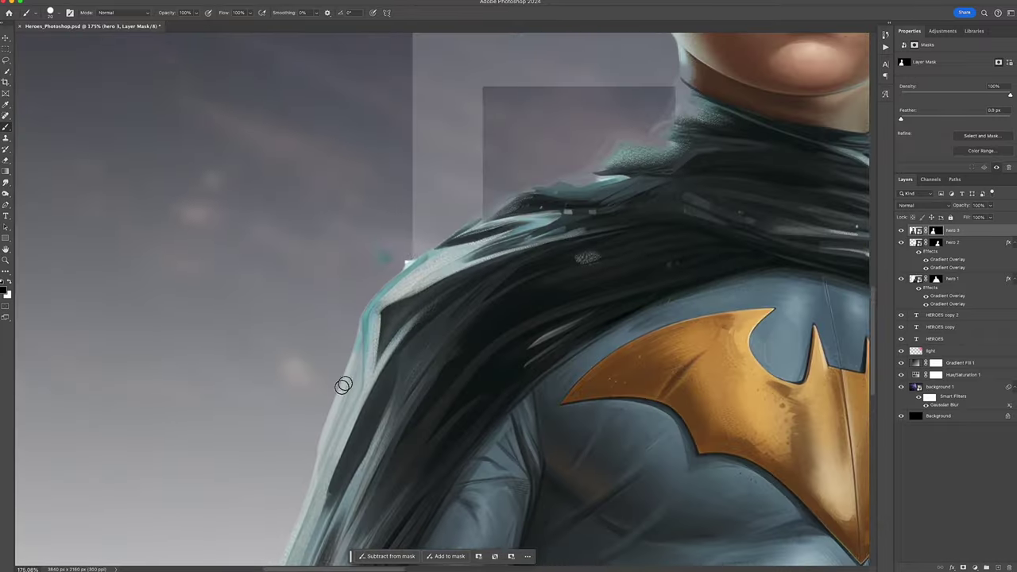
scroll(422, 300, "up", 3)
scroll(421, 300, "up", 3, "alt")
mouse_move(437, 164)
left_mouse_down()
mouse_move(349, 319)
mouse_move(277, 368)
left_mouse_up()
scroll(277, 367, "left", 5)
left_click_drag(465, 359, 277, 490)
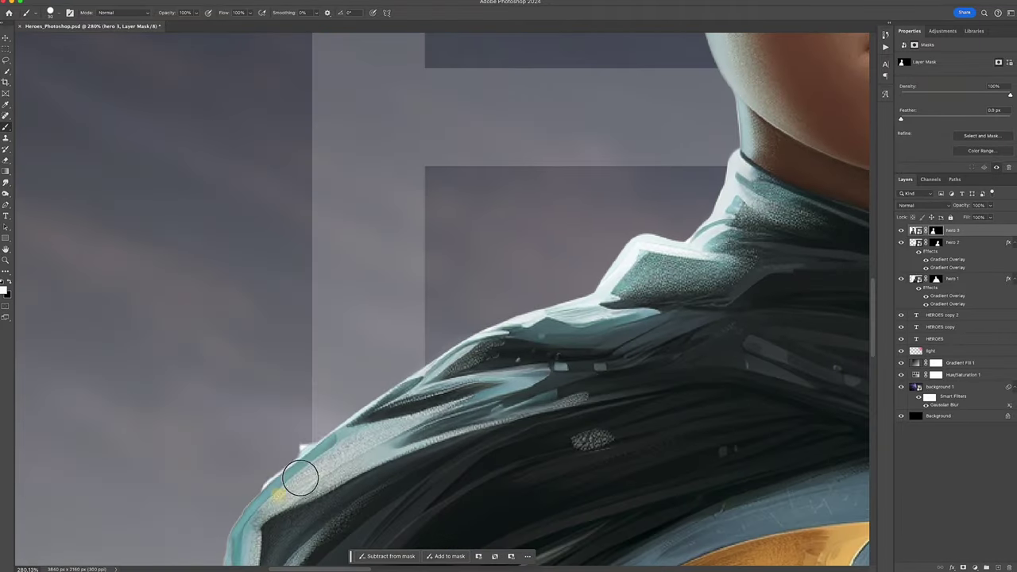
scroll(277, 490, "right", 5)
scroll(451, 173, "left", 5)
left_click_drag(479, 186, 416, 316)
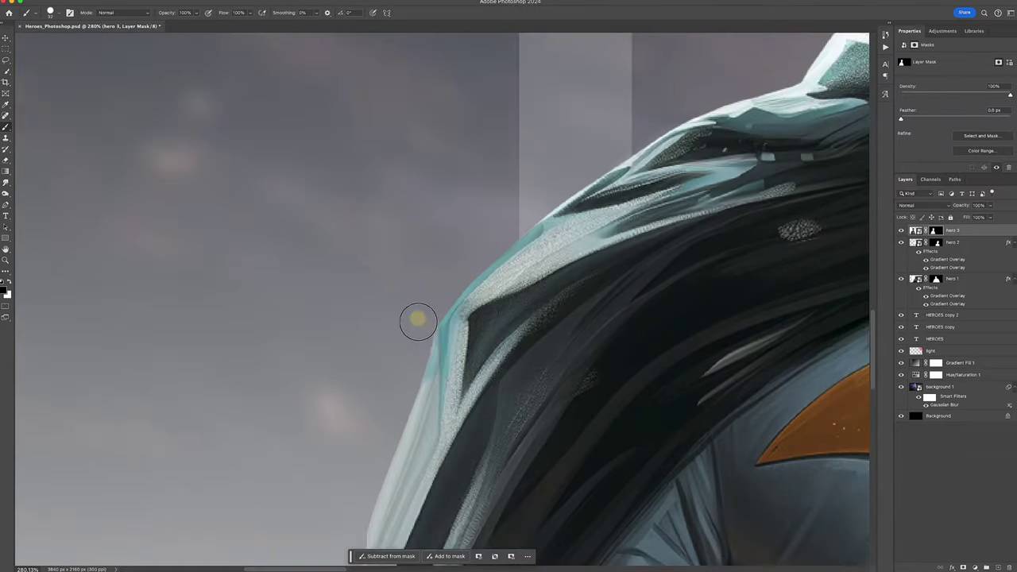
Clean up the mask along the boy's hair and the ear's outer rim
scroll(415, 315, "down", 5)
left_click_drag(138, 404, 176, 256)
scroll(344, 296, "up", 10)
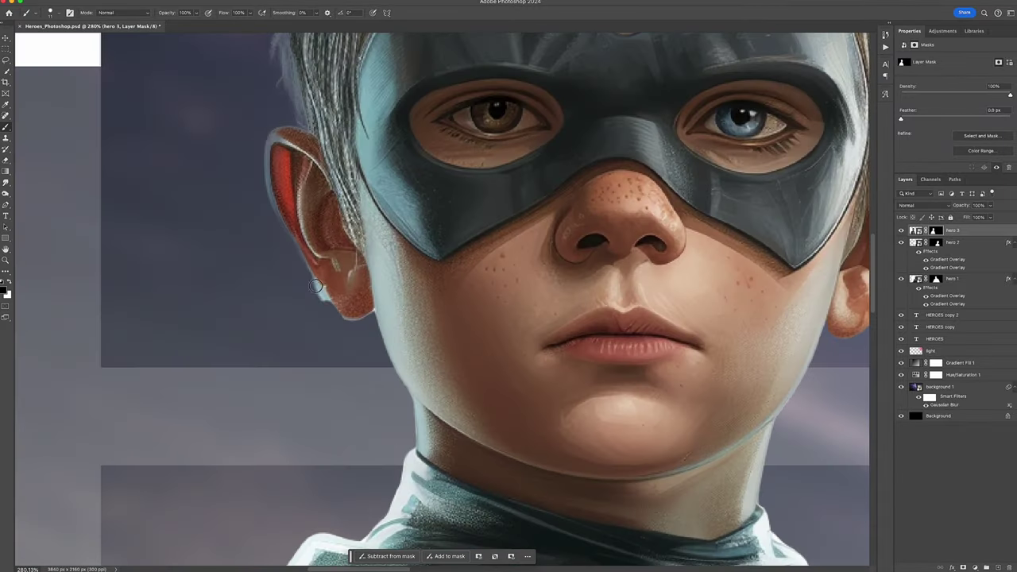
mouse_move(295, 140)
left_mouse_down()
mouse_move(274, 186)
mouse_move(257, 163)
left_mouse_up()
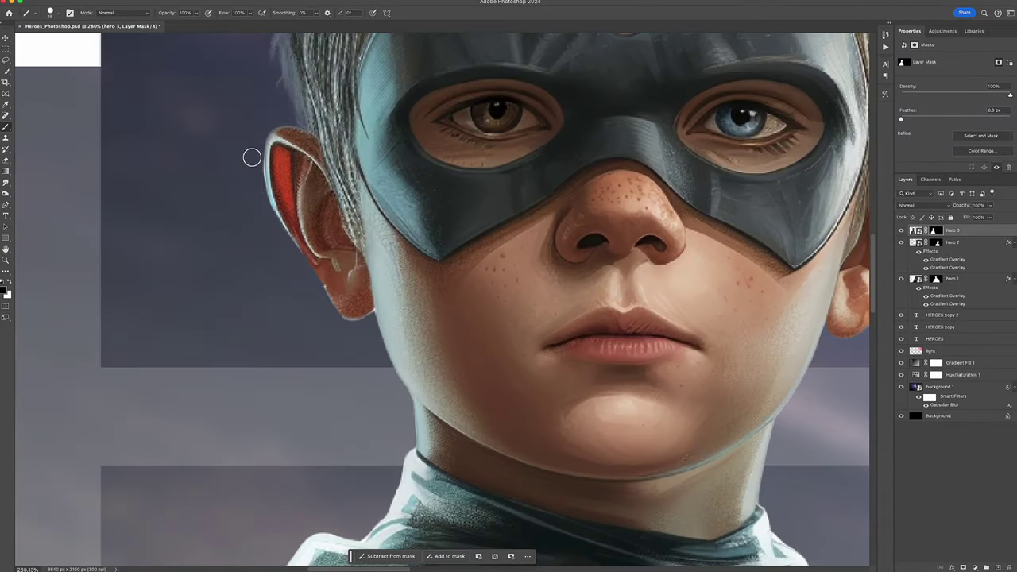
scroll(383, 315, "up", 5)
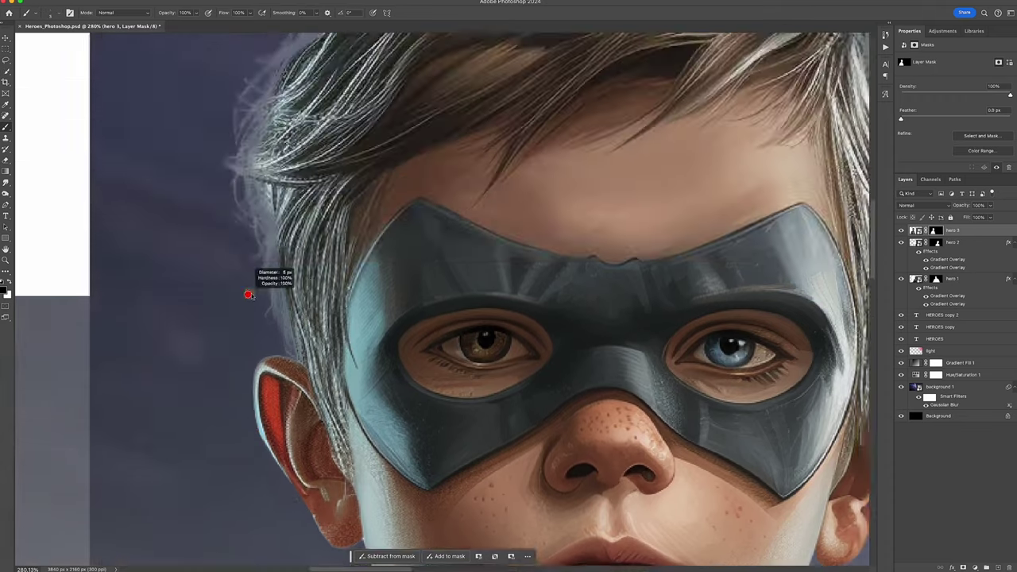
Fit the poster on screen, move the boy down and right, and begin transforming him
key("v")
key("ctrl+0")
scroll(360, 260, "up", 5)
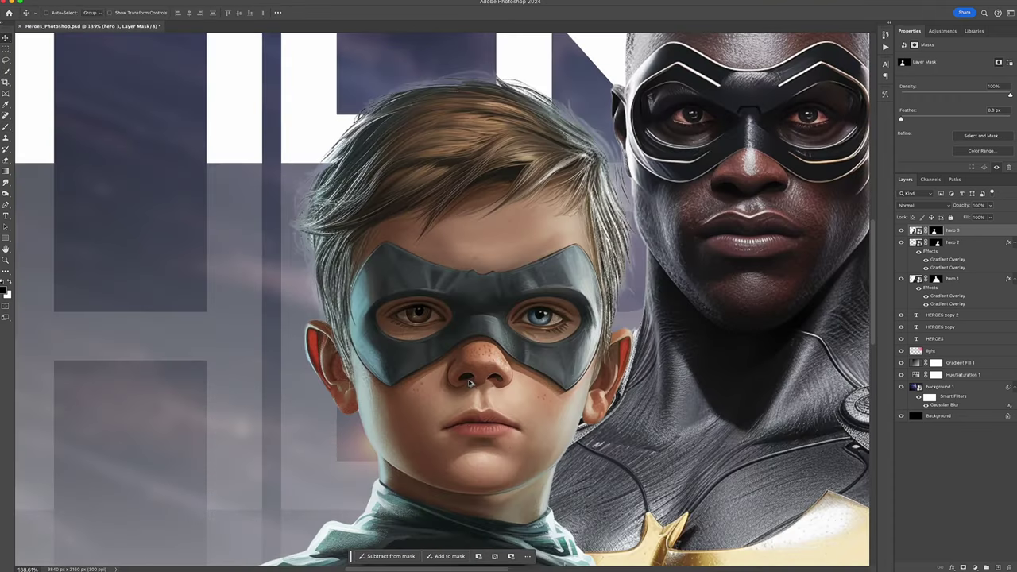
scroll(341, 238, "down", 4)
left_click_drag(283, 237, 342, 321)
key("ctrl+t")
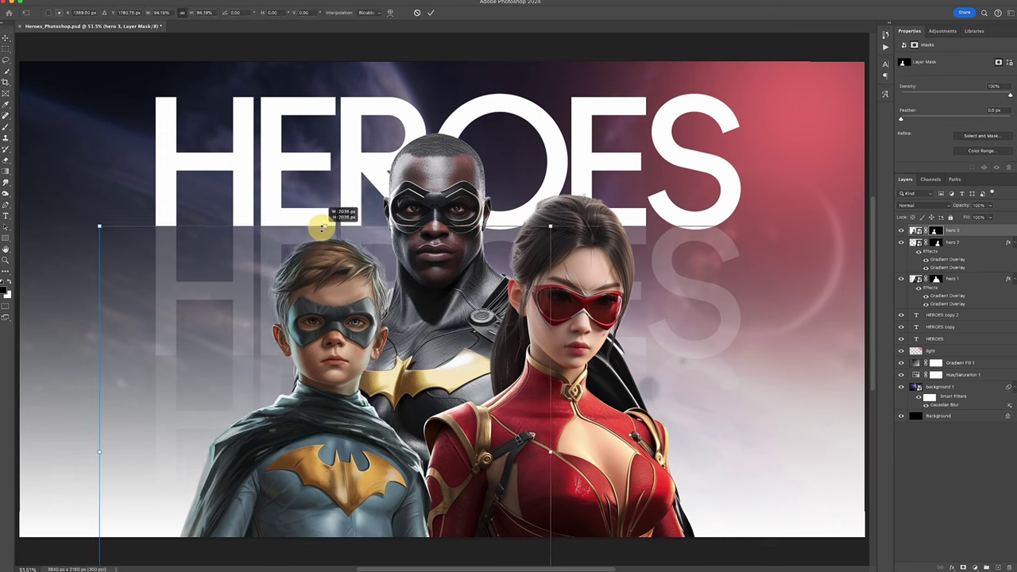
Flip the boy horizontally and settle him slightly lower left
right_click(359, 318)
left_click(415, 517)
left_click_drag(380, 474, 367, 486)
key("Return")
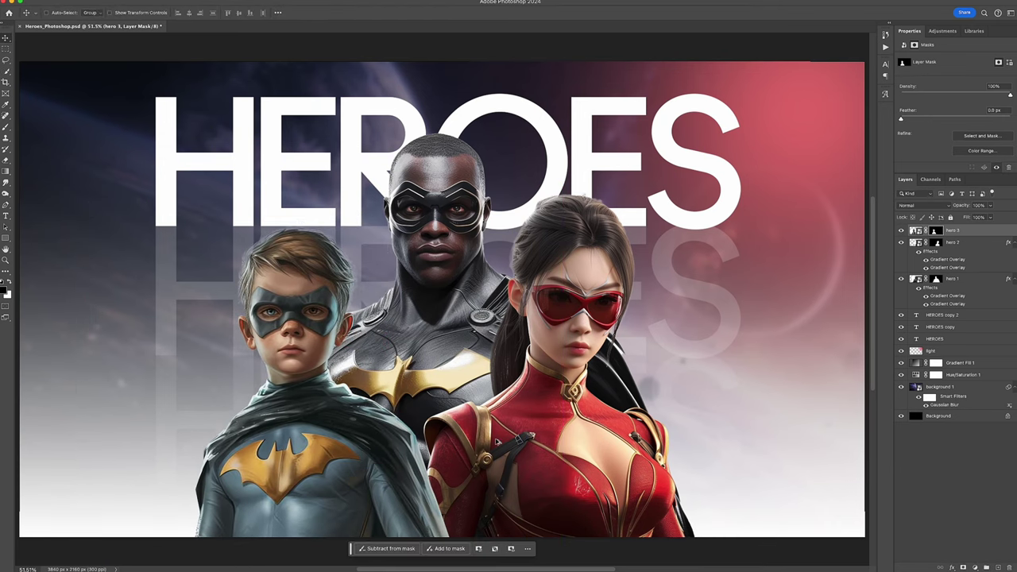
Copy hero 2's gradient overlay effects onto the boy's layer and adjust them
left_click_drag(947, 304, 950, 230)
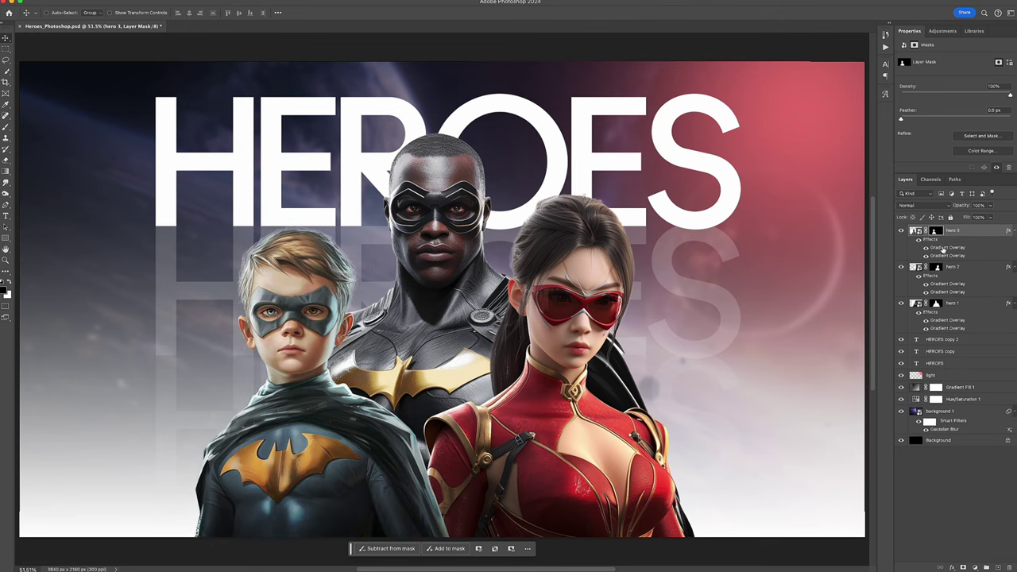
double_click(947, 254)
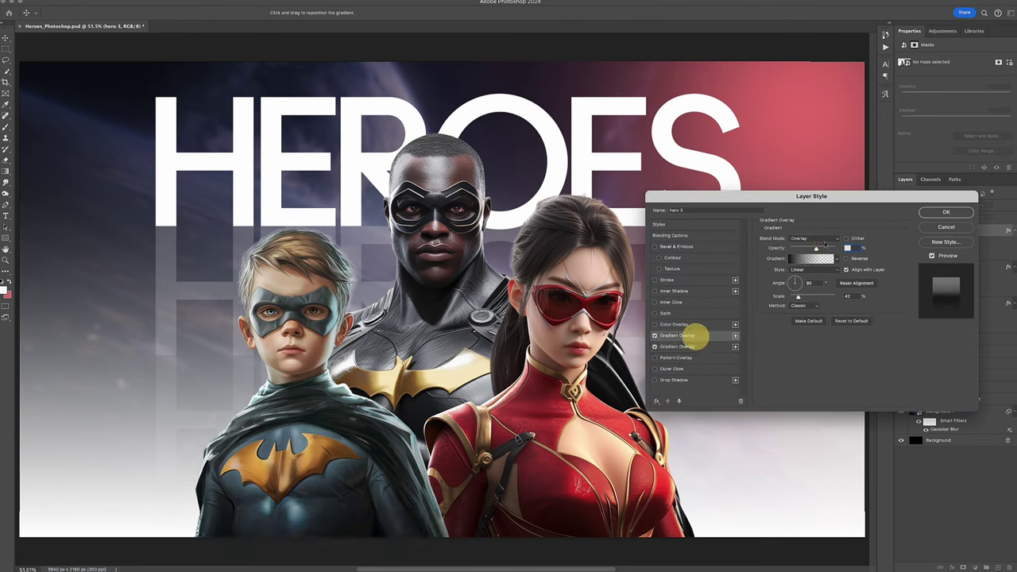
left_click(950, 212)
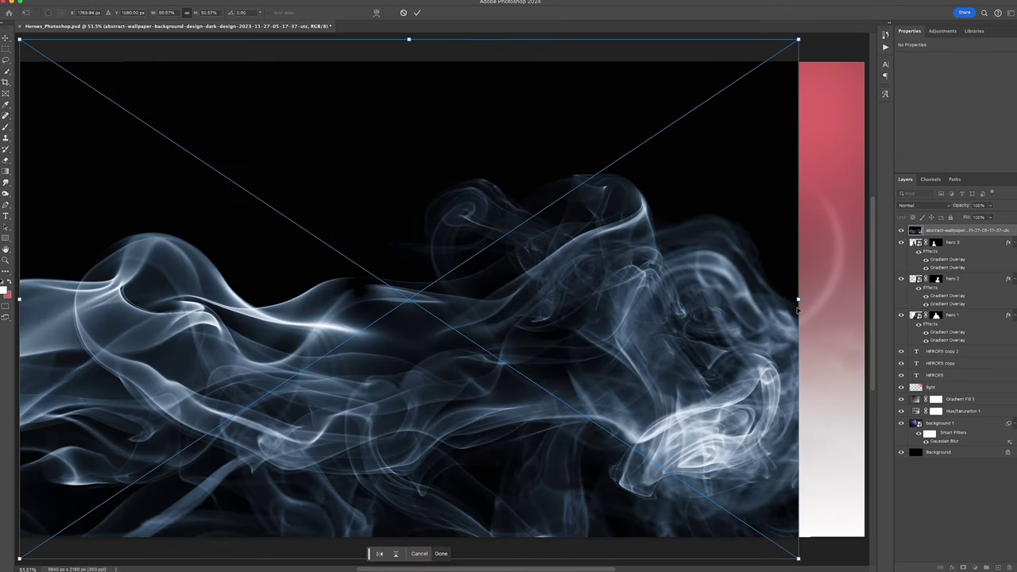
Place the smoke image in Screen blend mode across the poster's lower part
key("Return")
left_click_drag(551, 273, 538, 508)
left_click(921, 205)
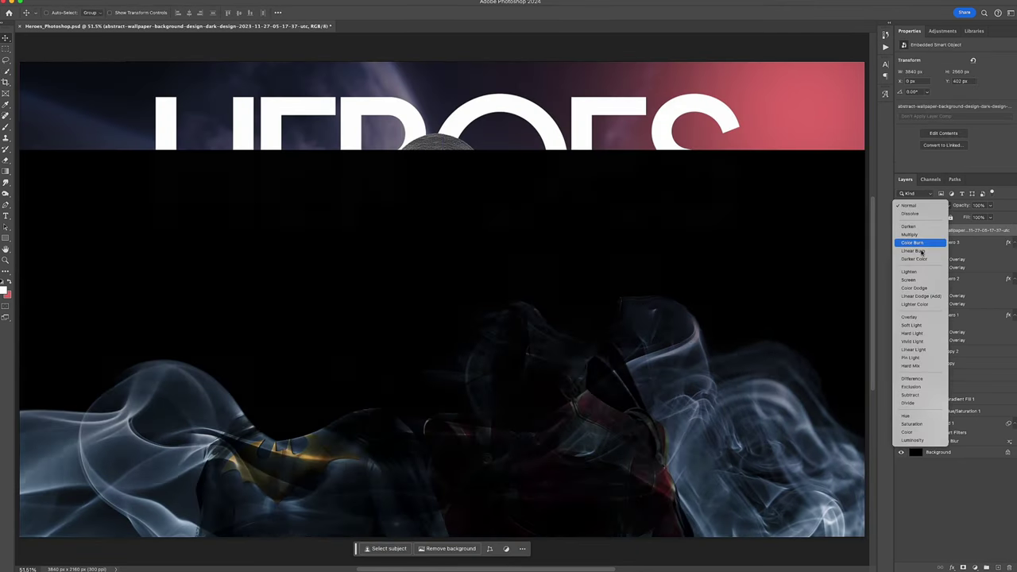
left_click(914, 281)
left_click_drag(654, 386, 658, 458)
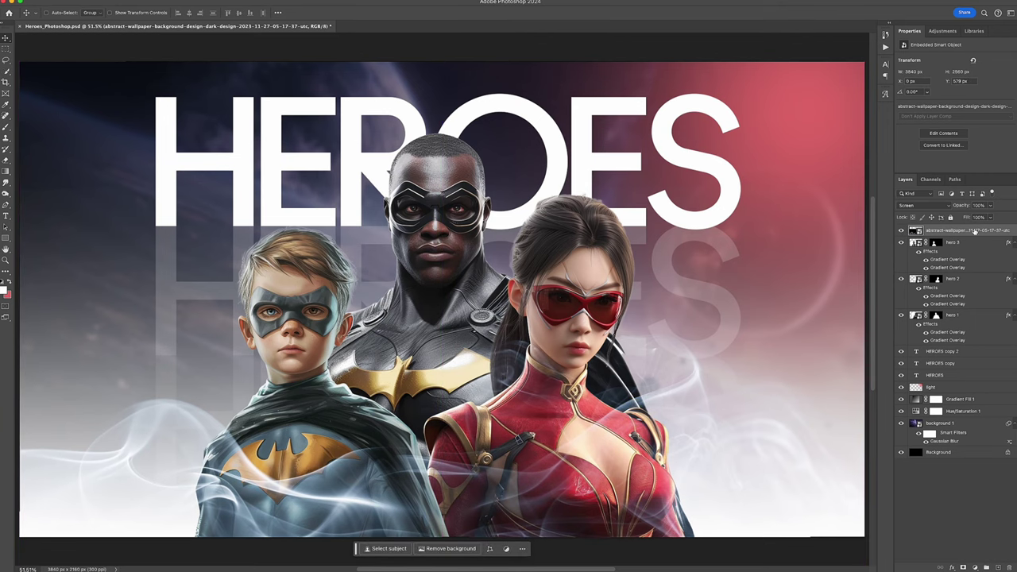
Name the layer 'smoke' and place the rock image on the right side
type("smoke")
key("Return")
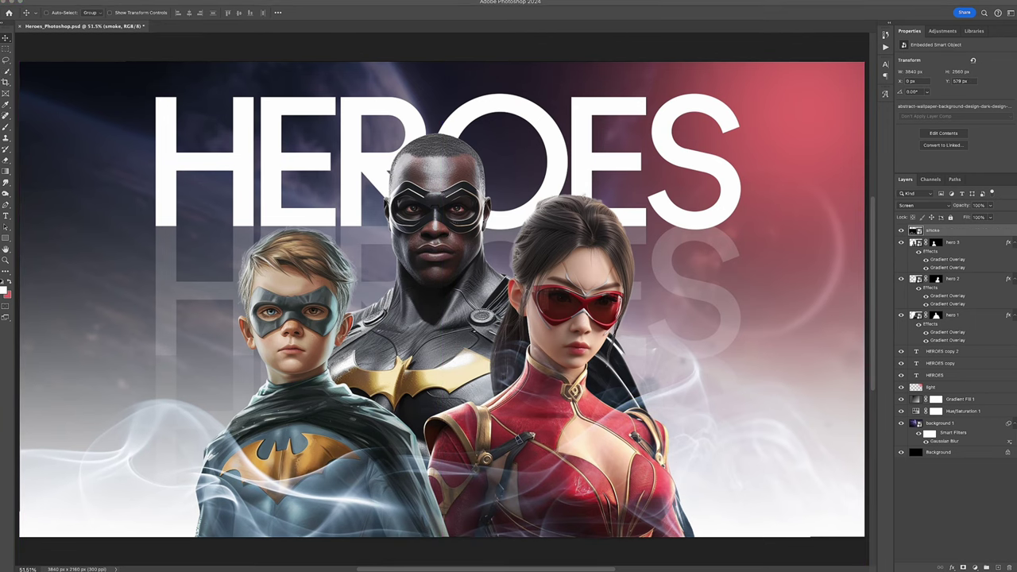
left_click_drag(442, 338, 784, 302)
key("Return")
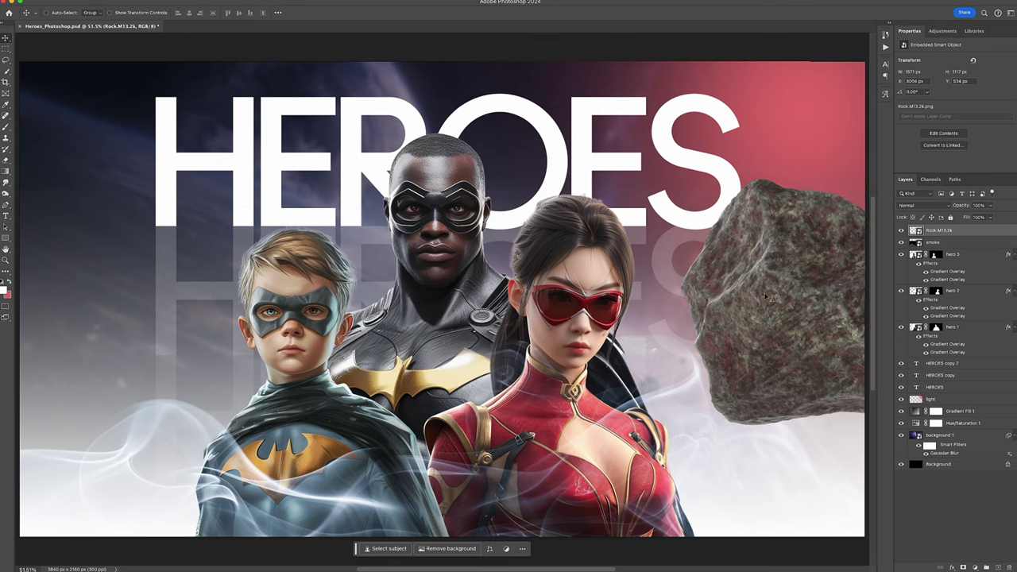
Gaussian-blur the right rock and add blurred rocks at the top-left and bottom-left corners
key("ctrl+alt+f")
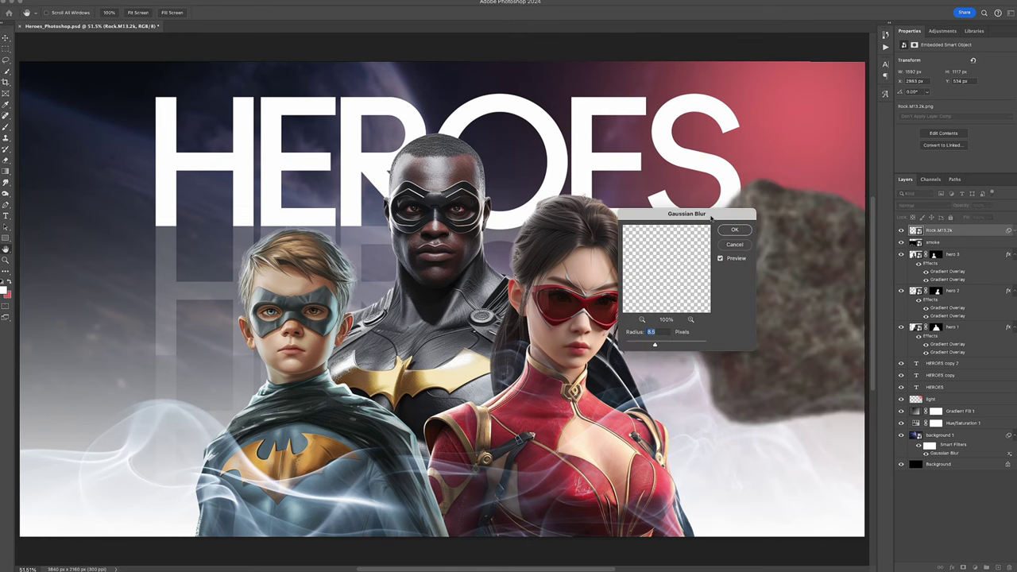
left_click_drag(708, 199, 348, 281)
left_click(368, 299)
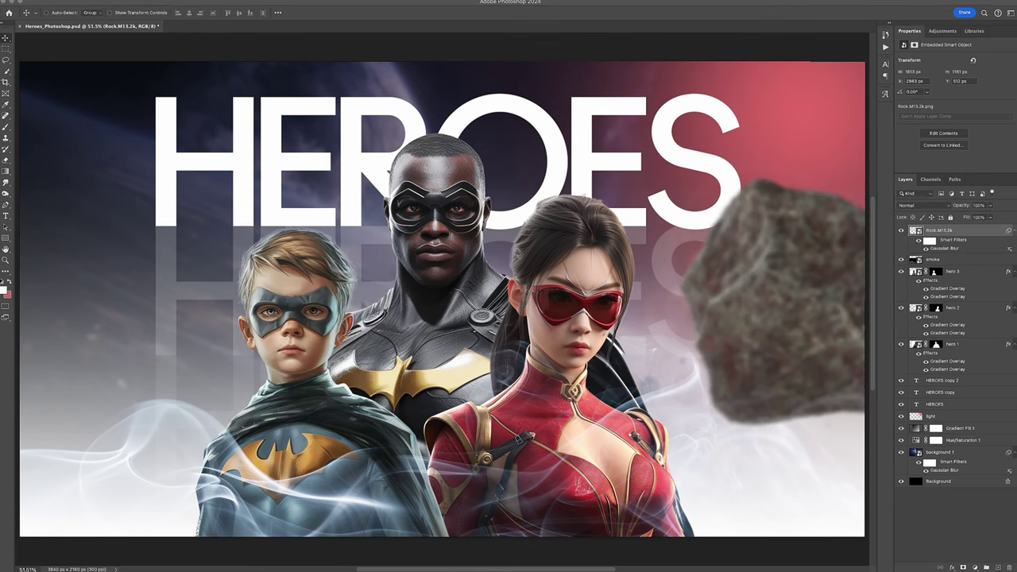
left_click_drag(964, 230, 136, 61)
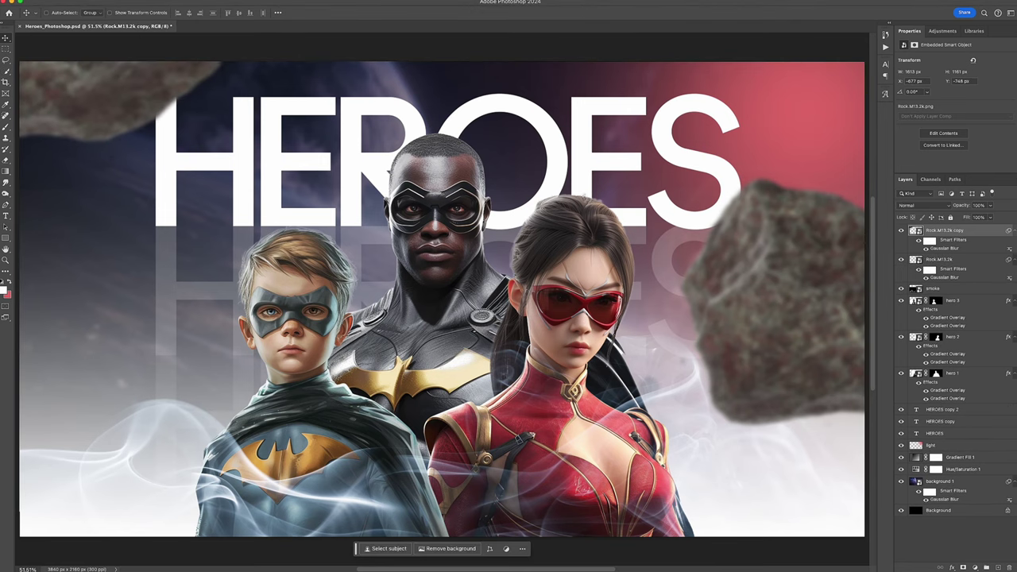
left_click_drag(468, 359, 258, 517)
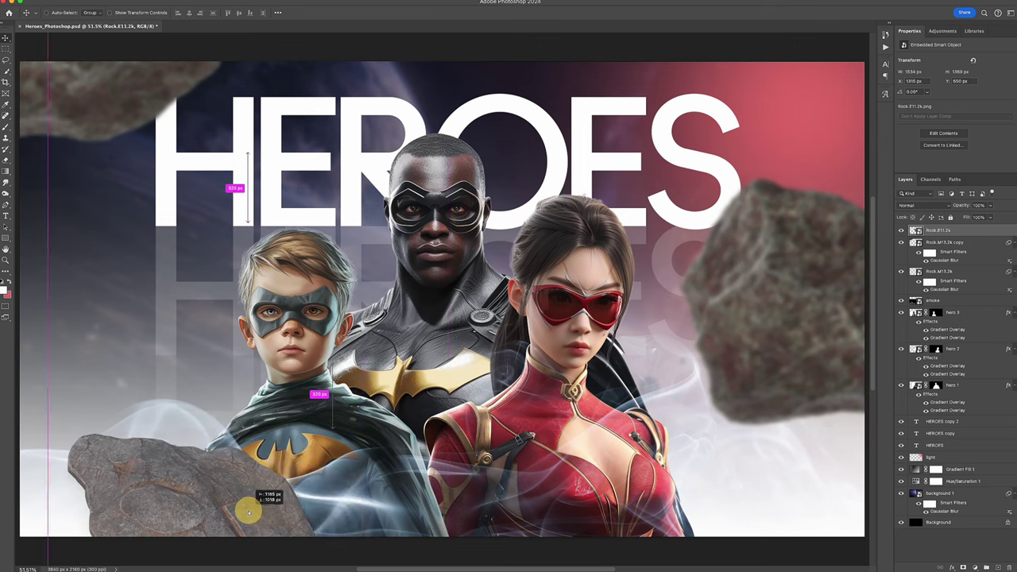
key("ctrl+alt+f")
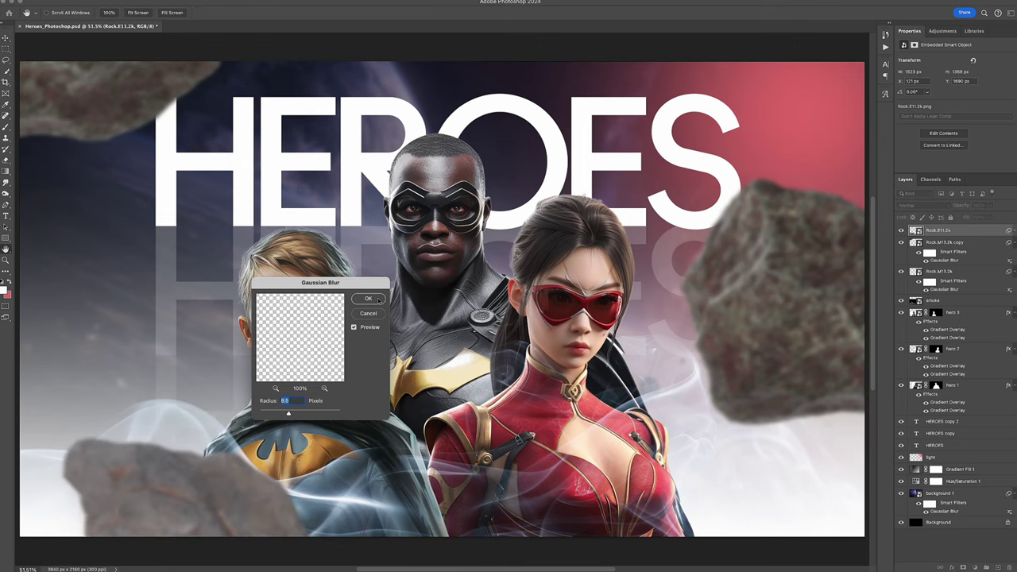
left_click(379, 300)
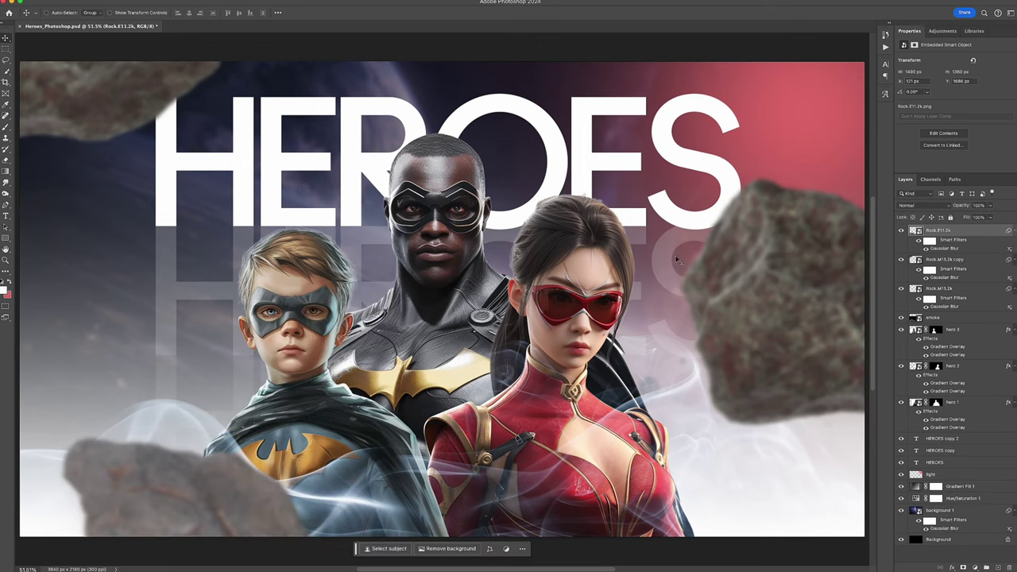
Shrink a small rock left of the boy, duplicate it, and group the copies
left_click_drag(874, 384, 429, 278)
mouse_move(270, 326)
left_mouse_down()
mouse_move(163, 290)
mouse_move(636, 111)
left_mouse_up()
key("Return")
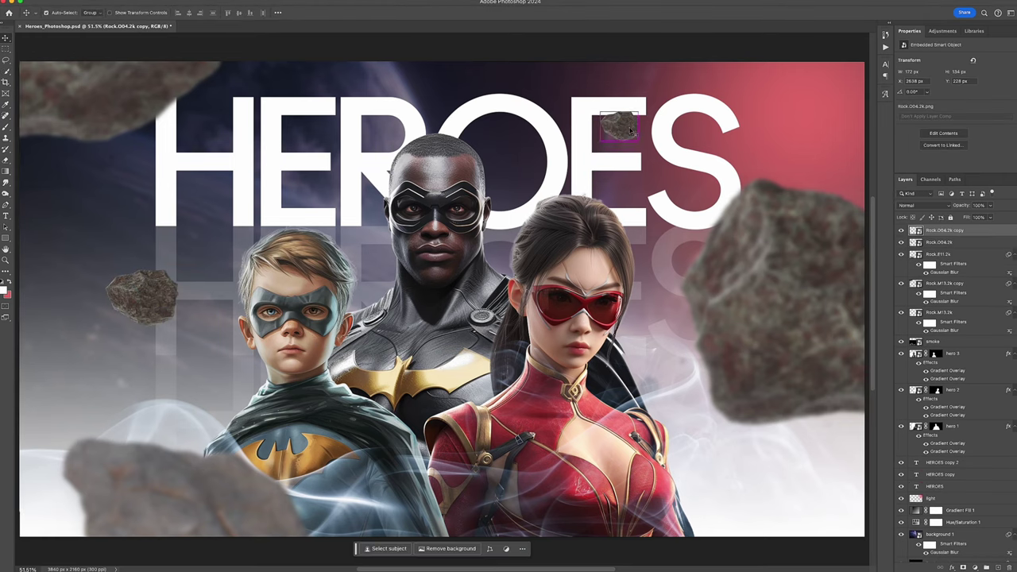
mouse_move(618, 126)
left_mouse_down()
mouse_move(762, 462)
mouse_move(284, 86)
mouse_move(68, 389)
mouse_move(787, 97)
left_mouse_up()
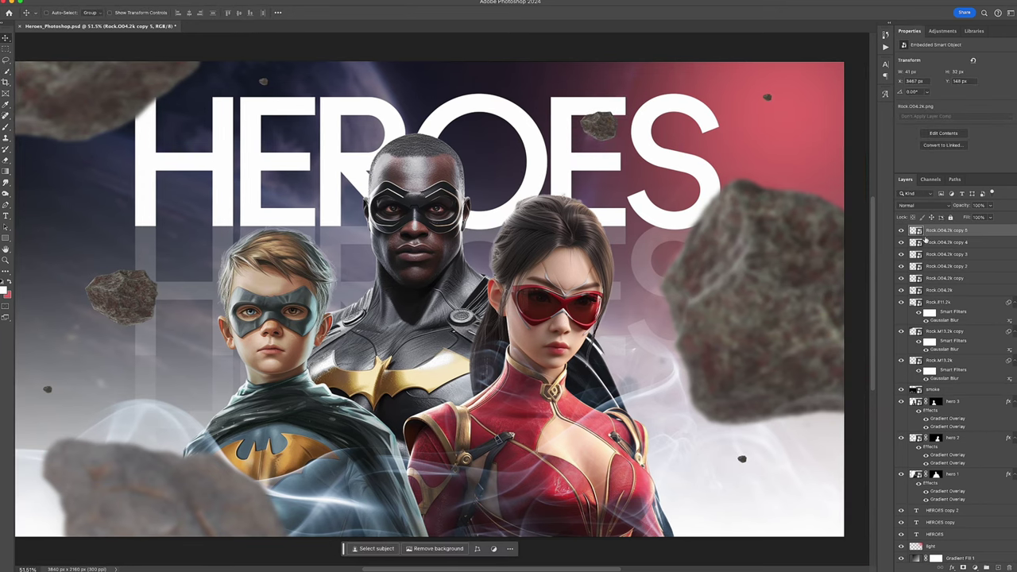
left_click(921, 266, "shift")
key("ctrl+g")
type("group of rocks")
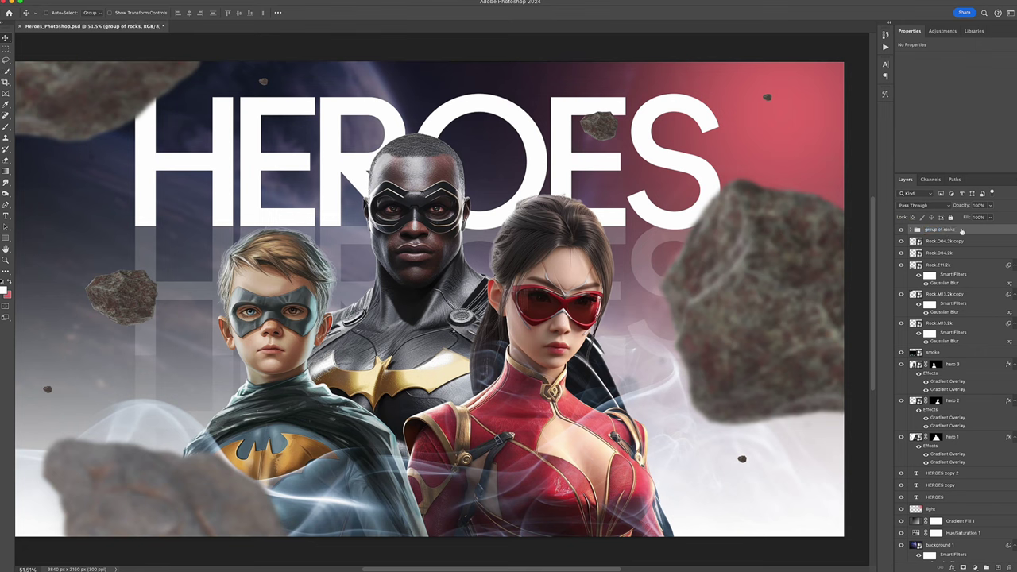
Convert the small rocks to a blurred smart object and group all rock layers together
right_click(961, 230)
left_click(992, 283)
key("ctrl+alt+f")
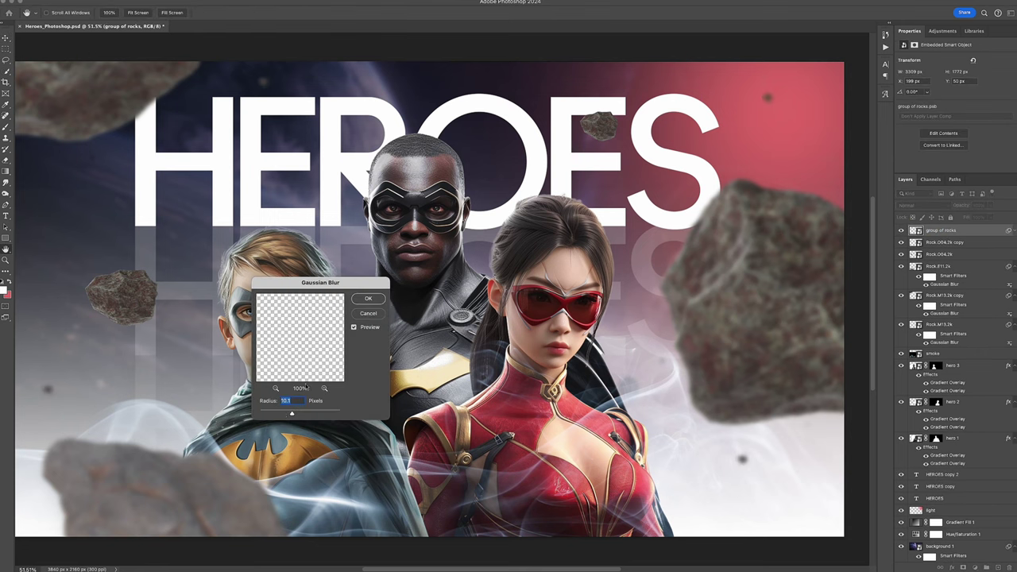
key("Return")
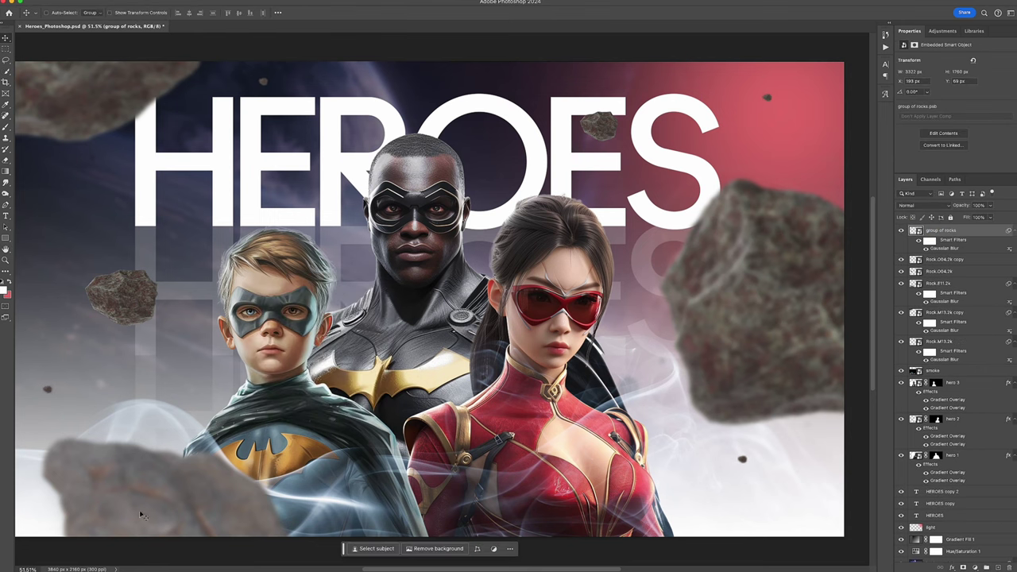
left_click(945, 341, "shift")
key("ctrl+g")
double_click(931, 230)
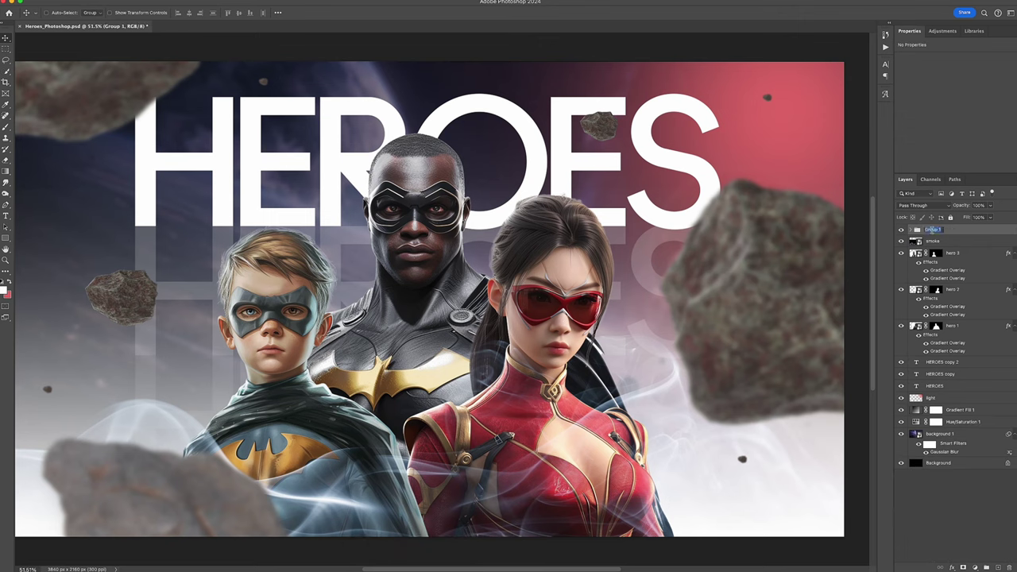
Add a Levels adjustment with the white point pulled in to brighten highlights
left_click(901, 230)
left_click(901, 229)
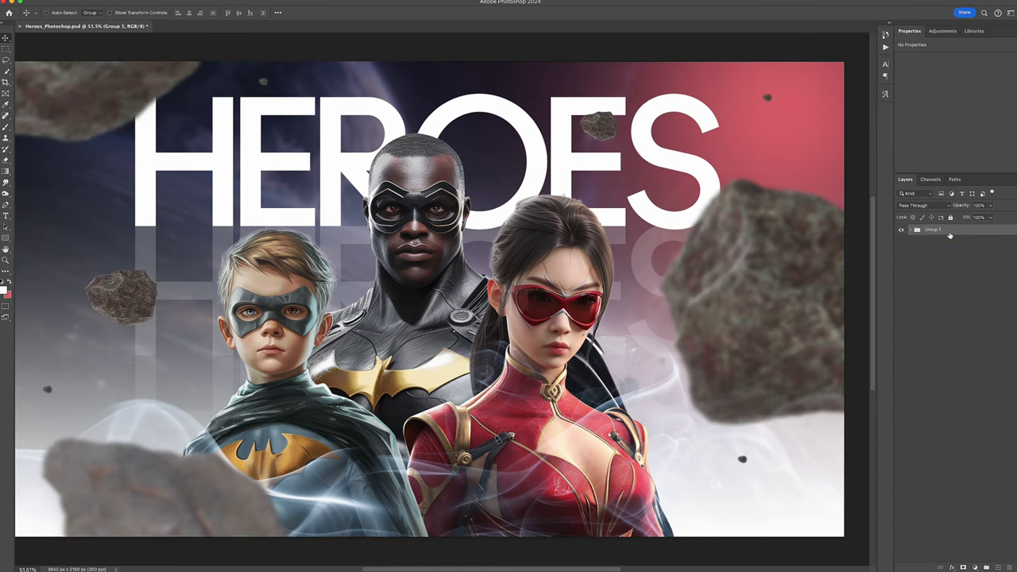
left_click(942, 30)
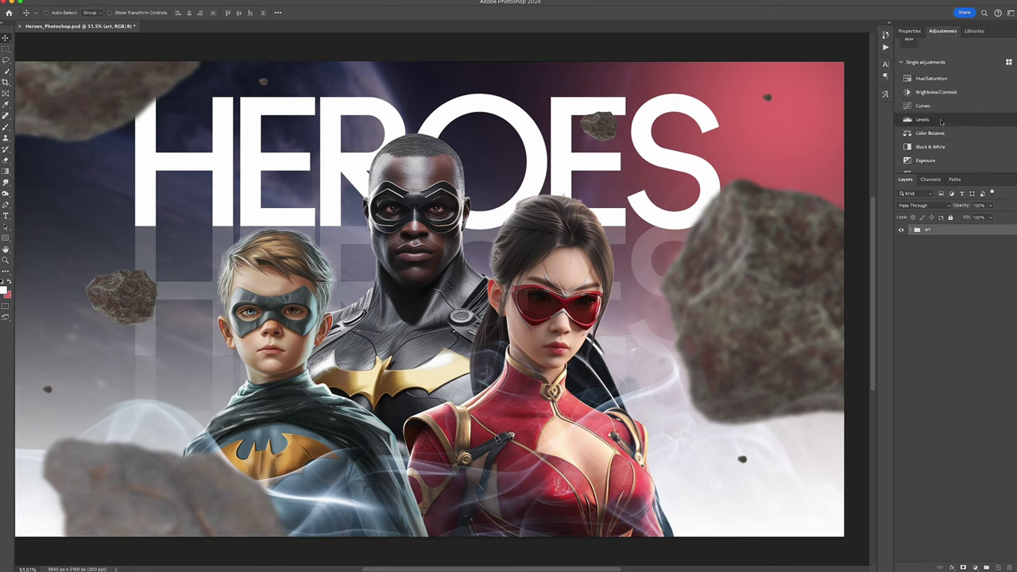
left_click(916, 123)
left_click_drag(1011, 122, 1005, 124)
left_click(902, 231)
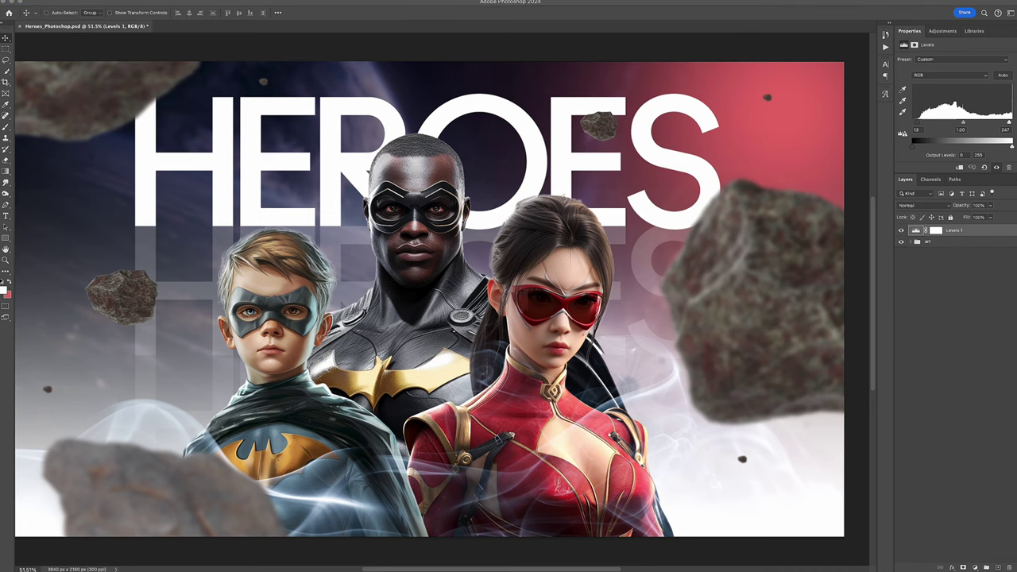
Add Hue/Saturation at +13 saturation and Color Balance with midtones shifted toward cyan
key("ctrl+u")
left_click_drag(955, 109, 963, 108)
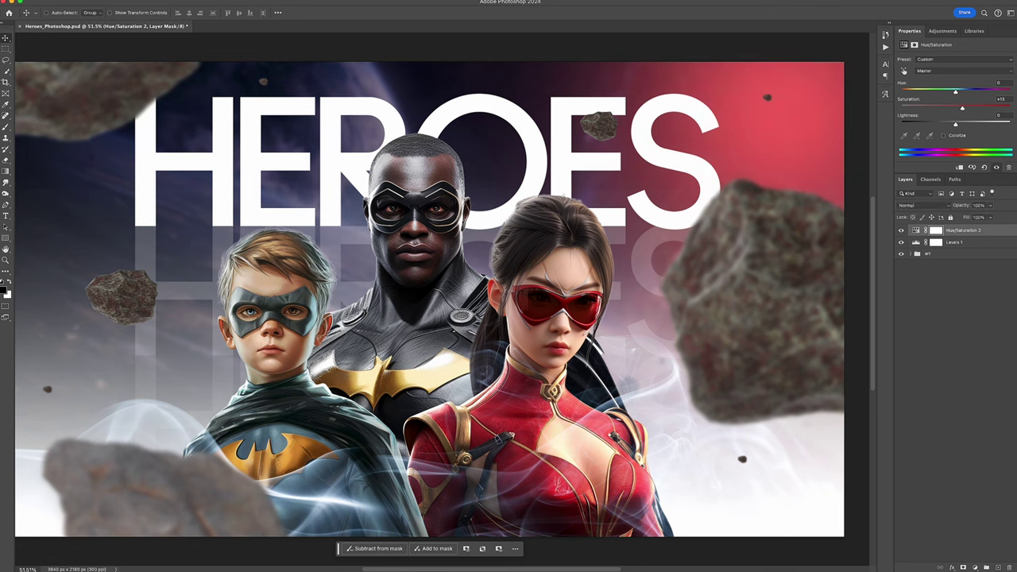
left_click(942, 30)
left_click(953, 85)
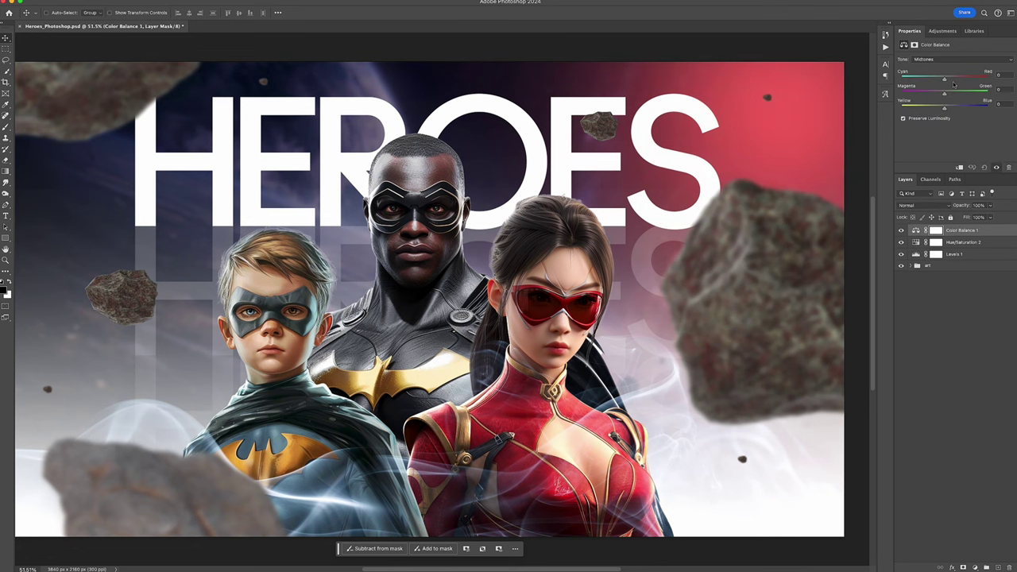
mouse_move(944, 79)
left_mouse_down()
mouse_move(915, 96)
mouse_move(927, 96)
left_mouse_up()
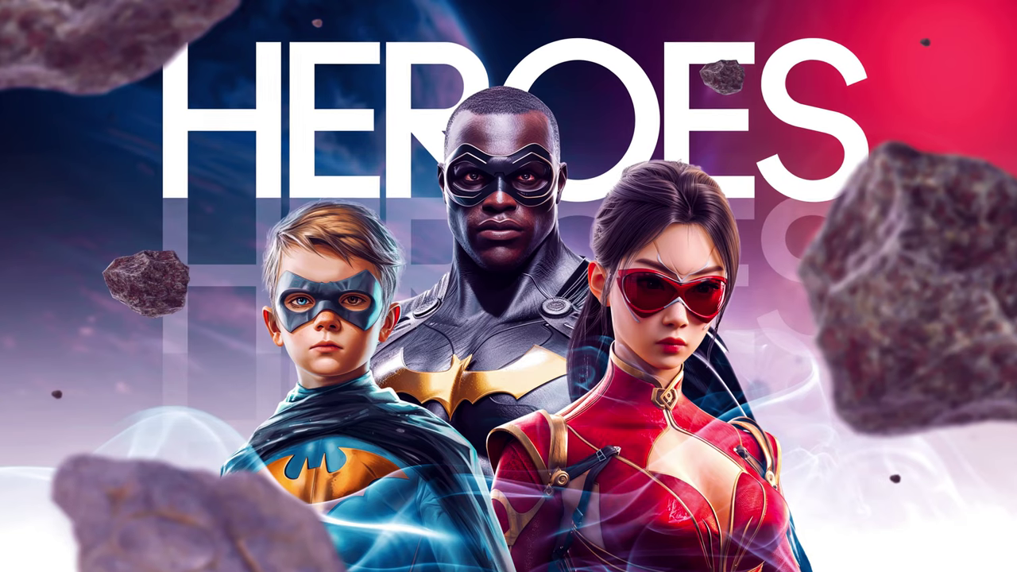